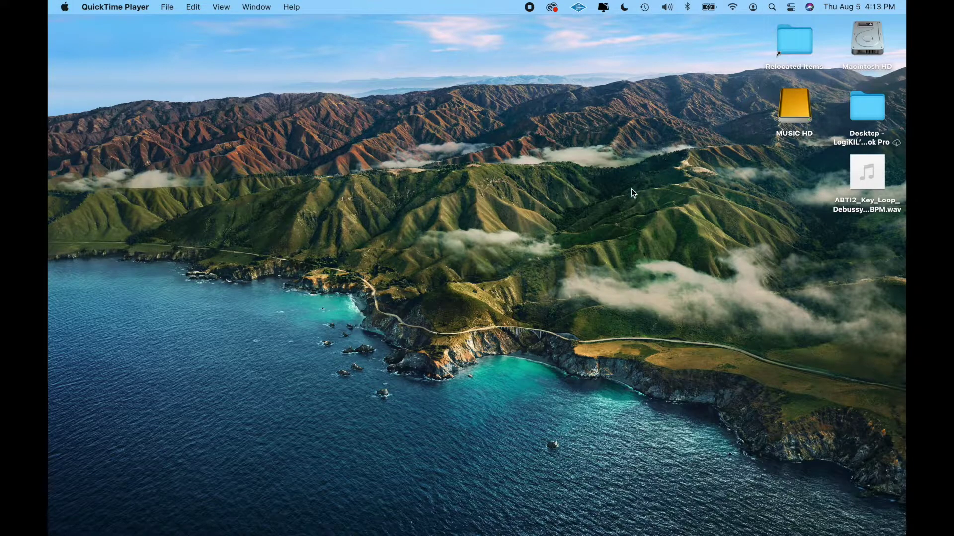
click(862, 178)
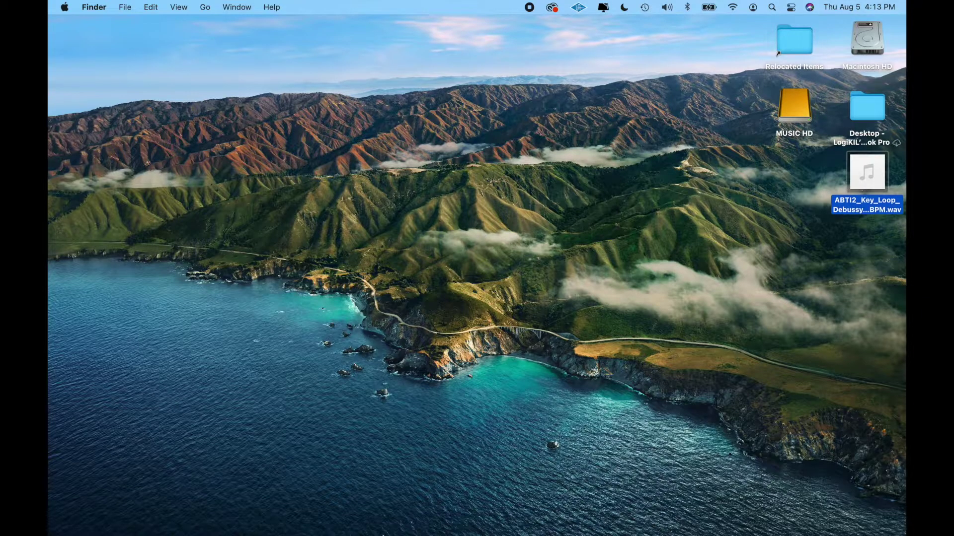
mouse_move(393, 529)
key(space)
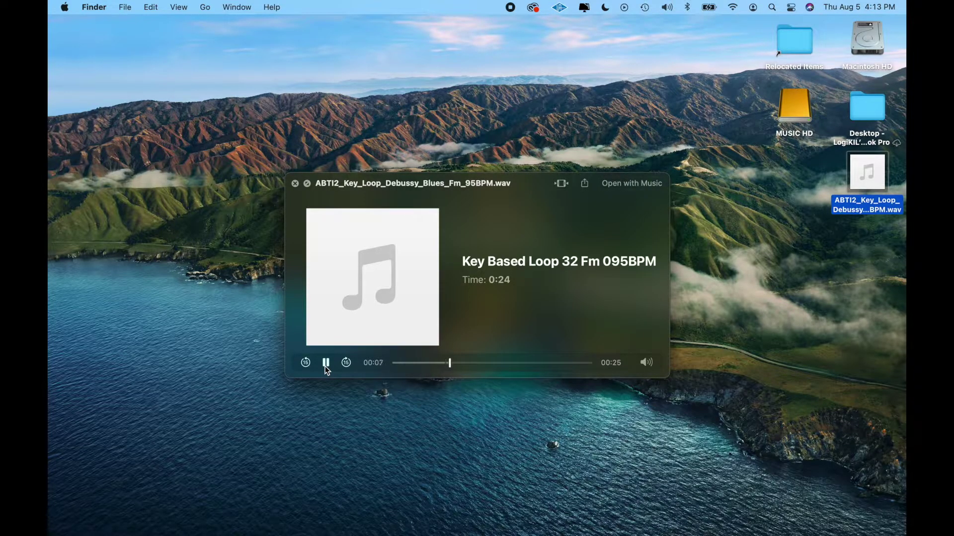
click(326, 363)
click(295, 184)
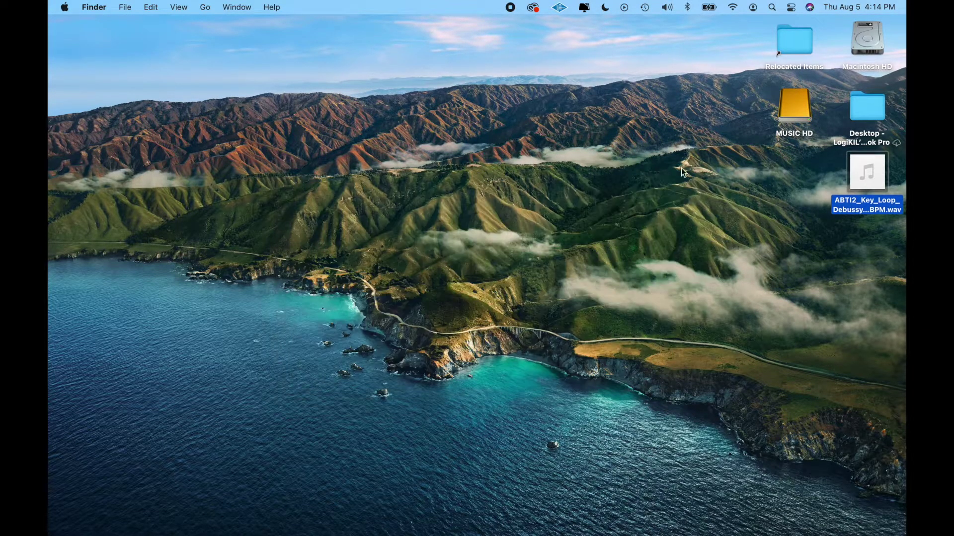
mouse_move(718, 523)
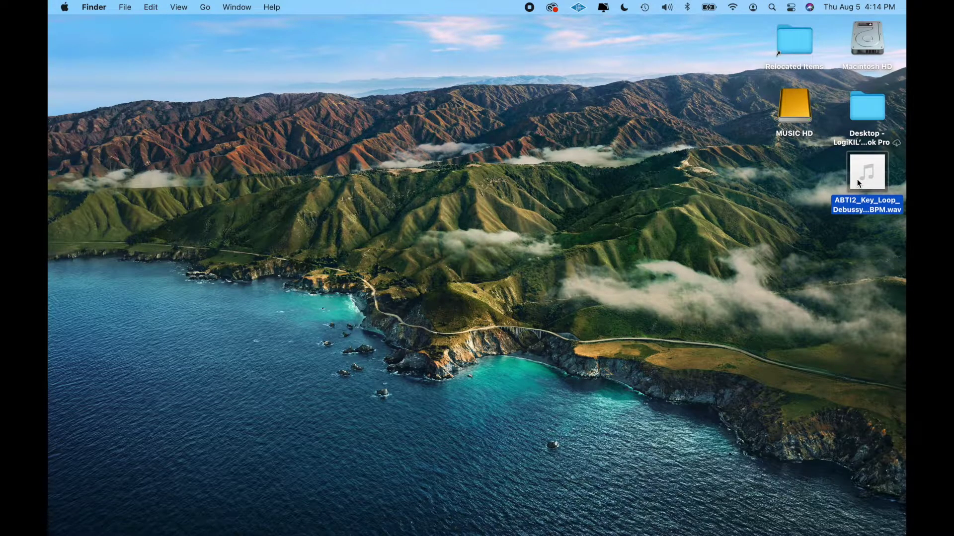
key(space)
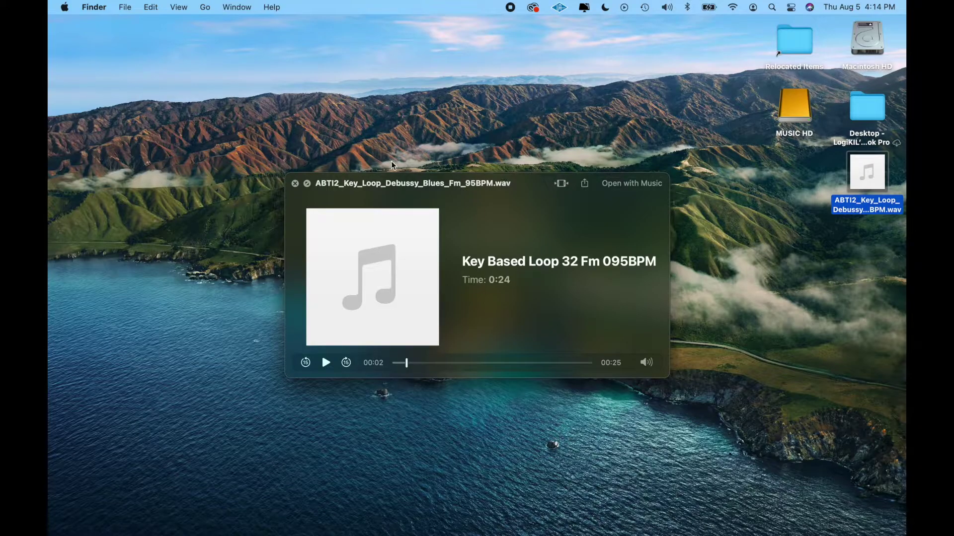
click(294, 183)
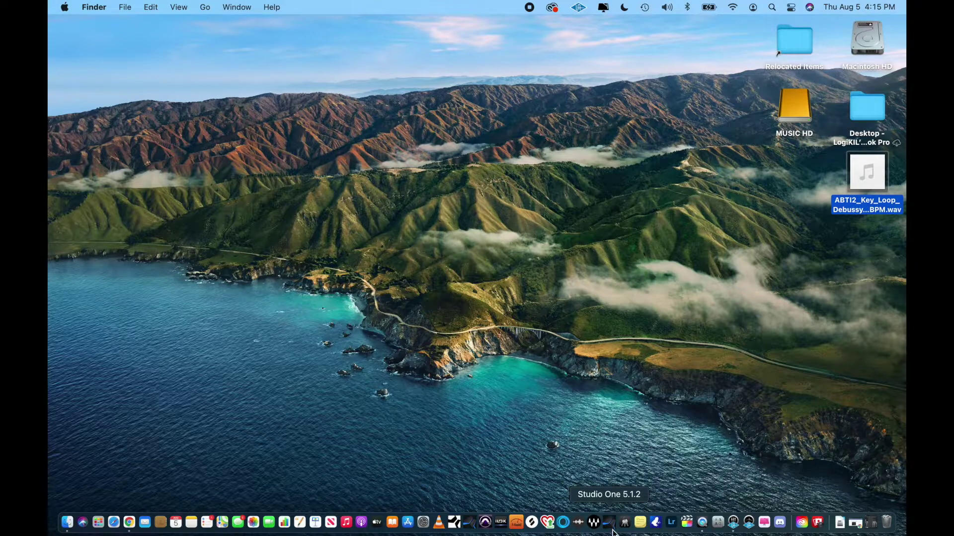
- Switch to Studio One, move its window down-left, and preview then close the desktop key loop
click(613, 530)
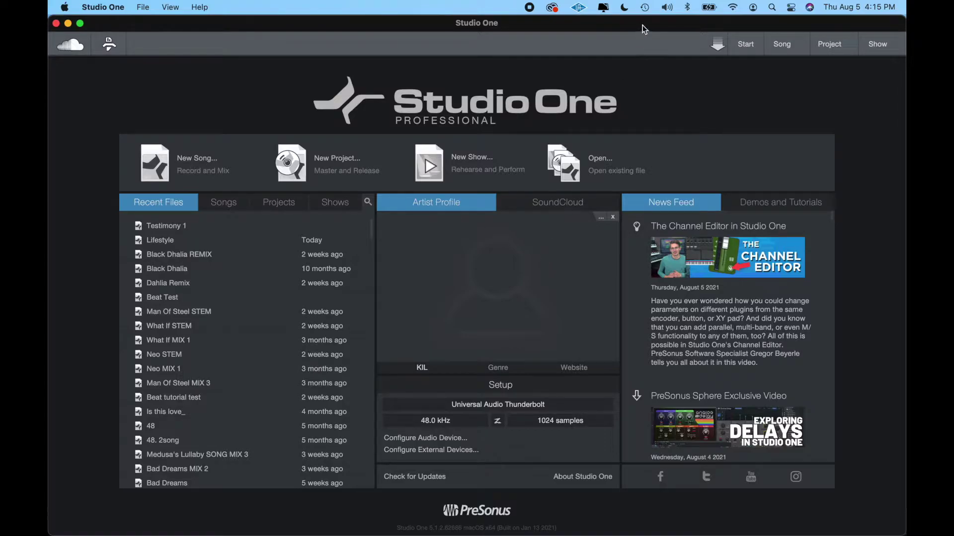
drag(642, 24, 534, 237)
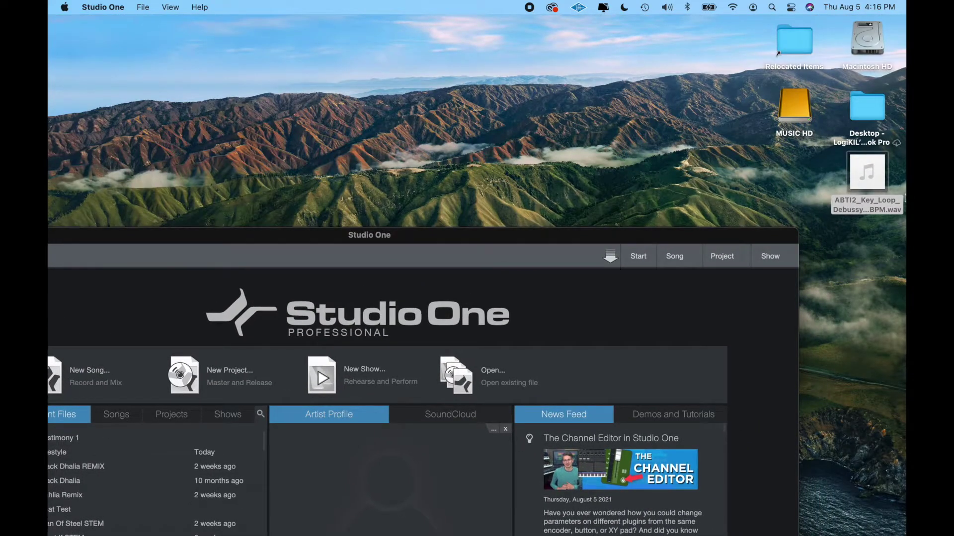
click(865, 185)
key(space)
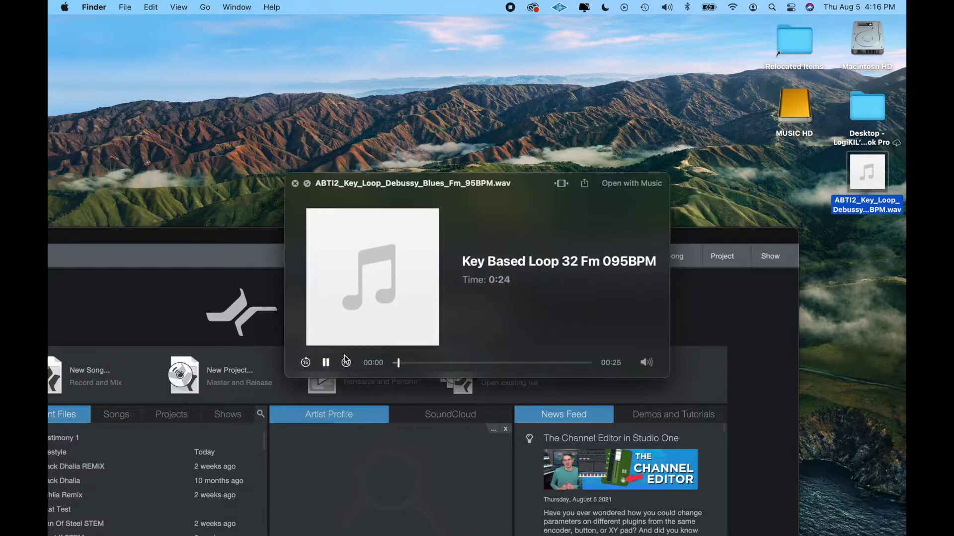
click(326, 363)
click(295, 183)
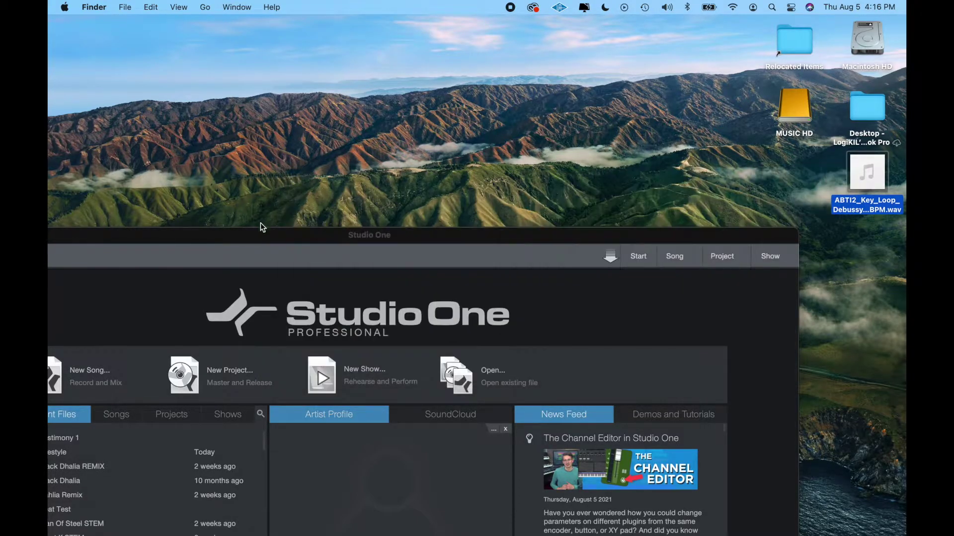
- Maximise the window and start a new song titled 'Testimony 1' in the key of Fm
double_click(258, 233)
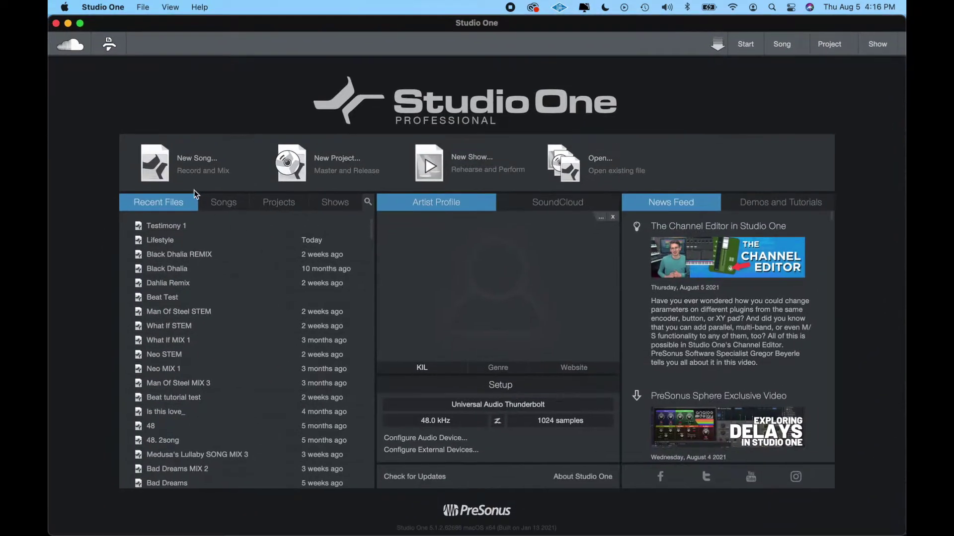
click(193, 161)
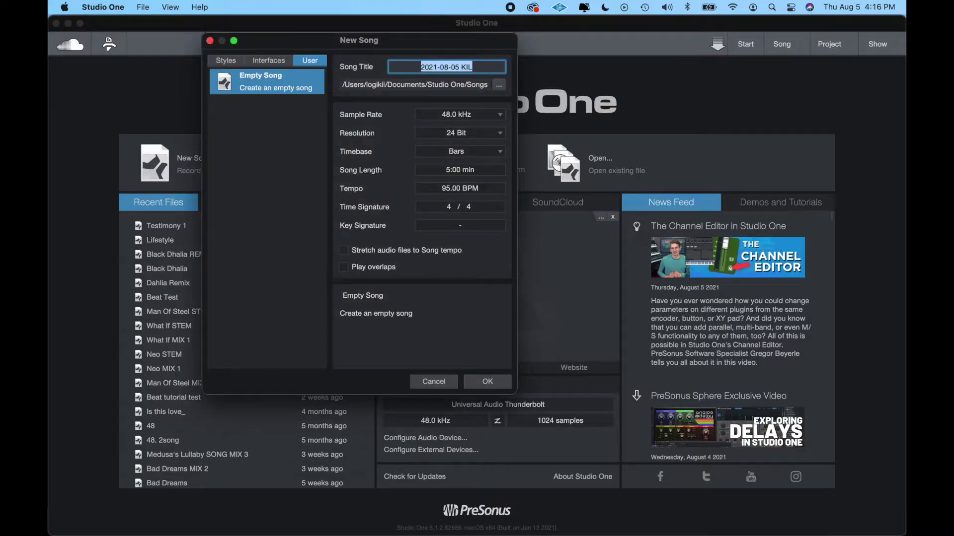
text(Tr)
key(BackSpace)
text(estimo)
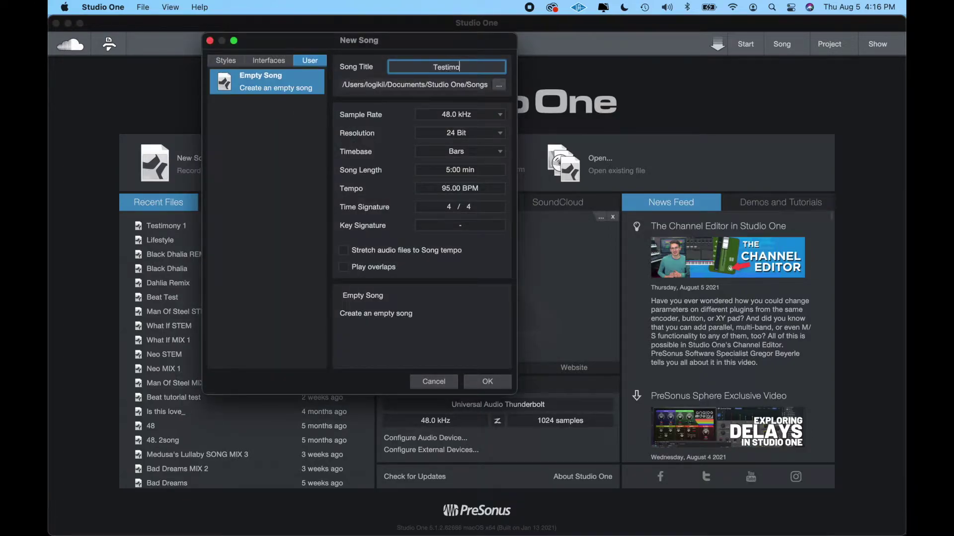
text(ny 1)
click(462, 228)
click(461, 336)
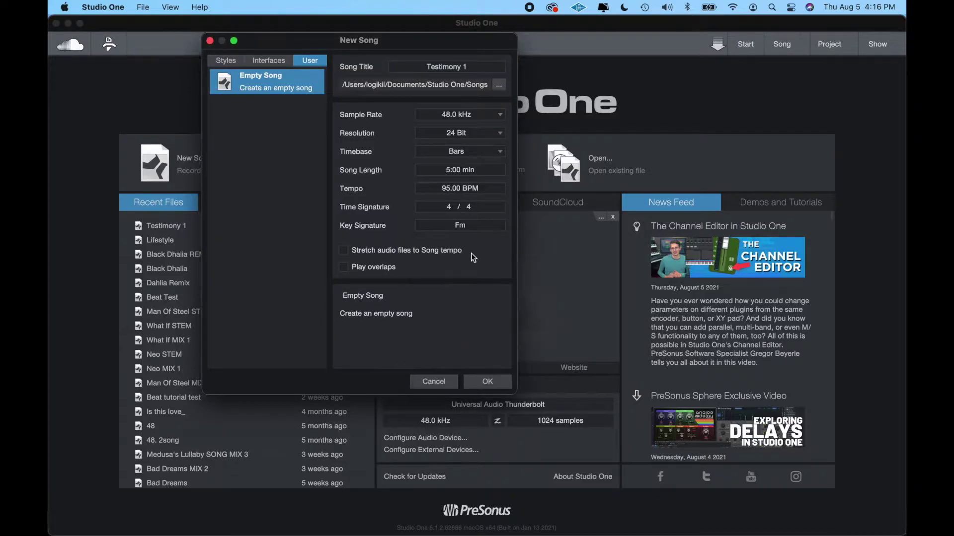
- Set the song's save location to MUSIC HD/Studio One/Songs/KIL SESH
click(499, 86)
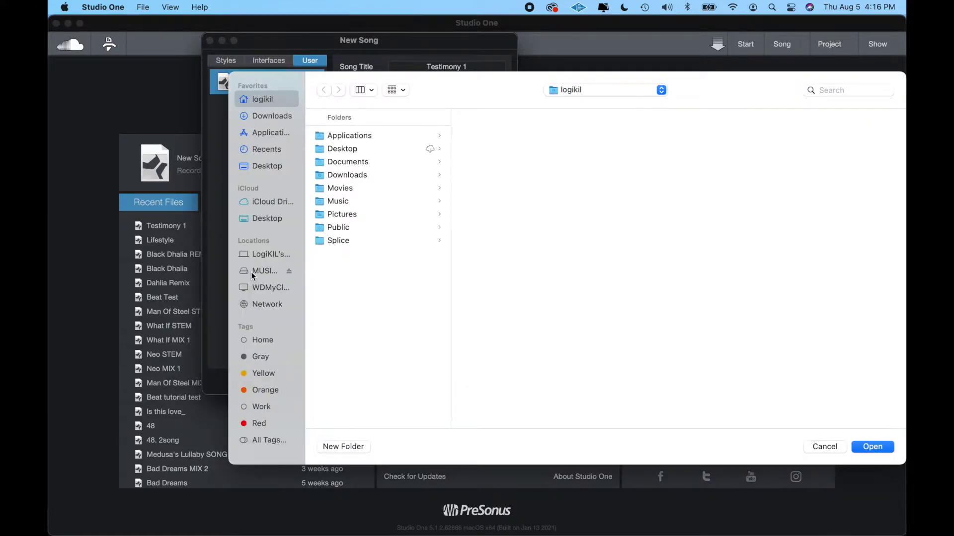
click(252, 272)
scroll(350, 365, down, 3)
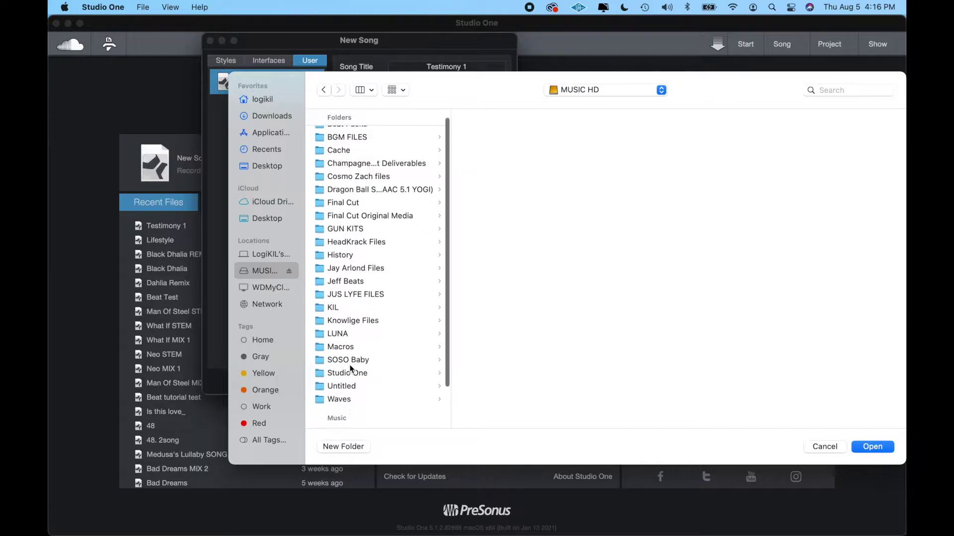
click(332, 254)
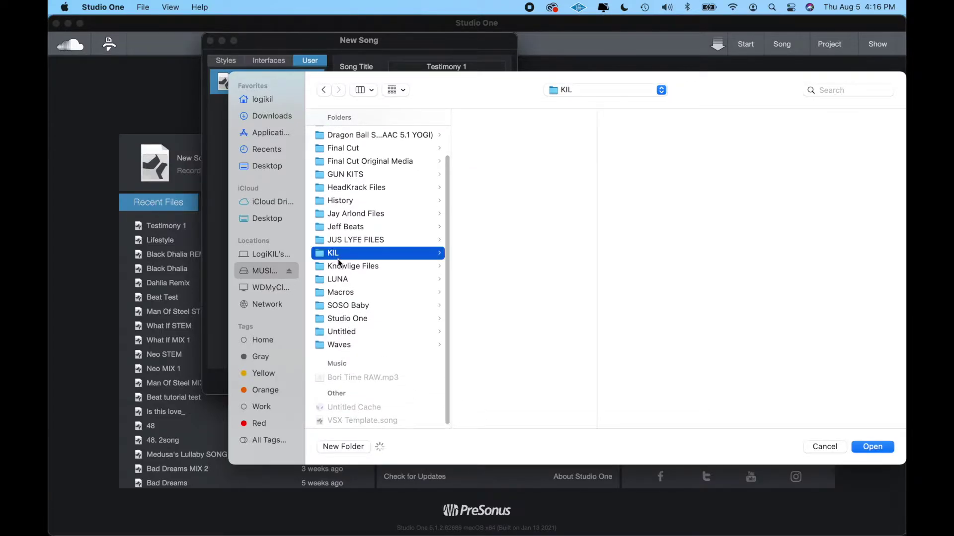
click(343, 321)
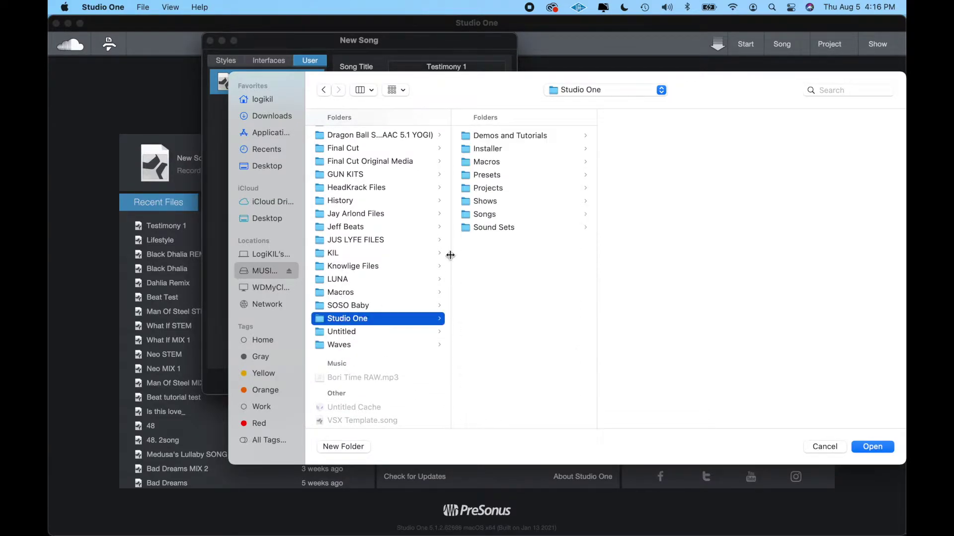
click(491, 216)
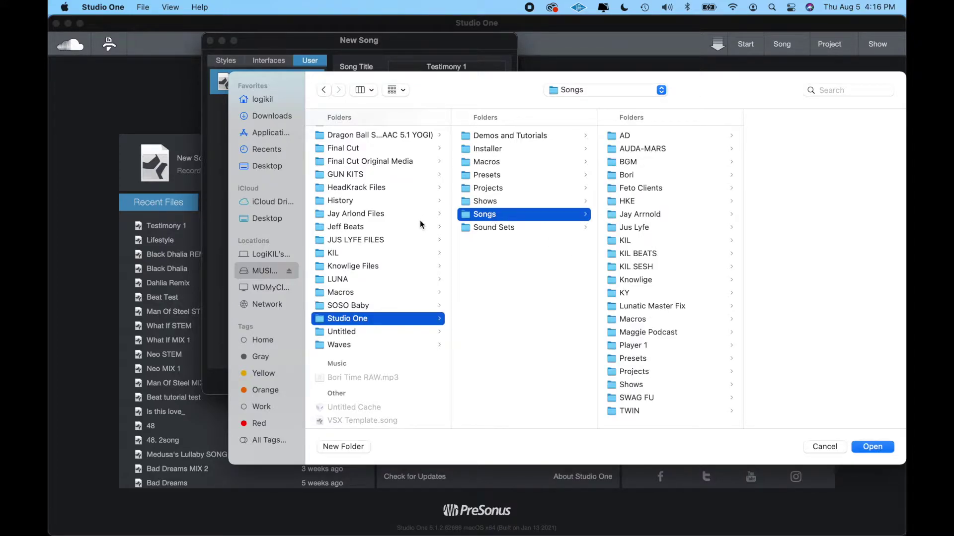
click(642, 267)
click(872, 446)
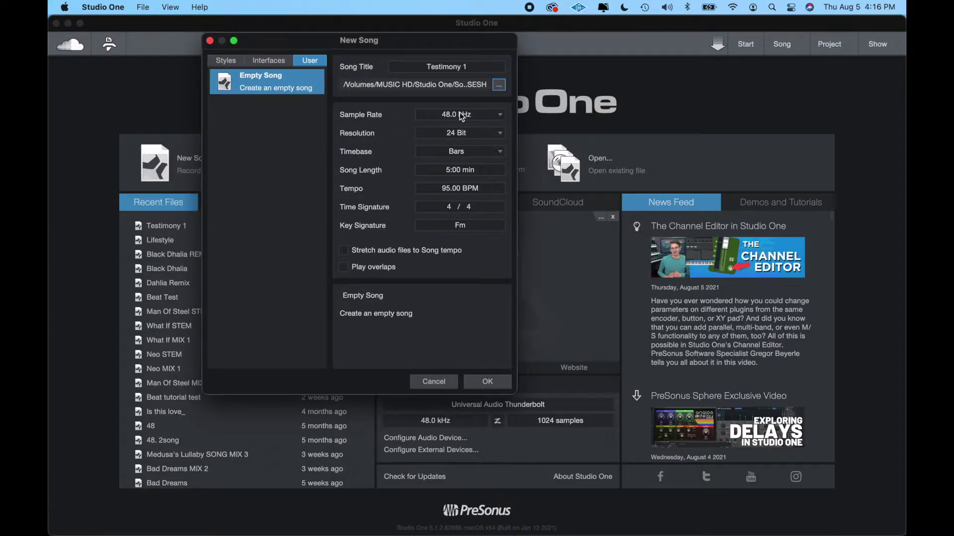
- Confirm the sample rate stays 48.0 kHz, song length 5:00 and key signature Fm
click(484, 117)
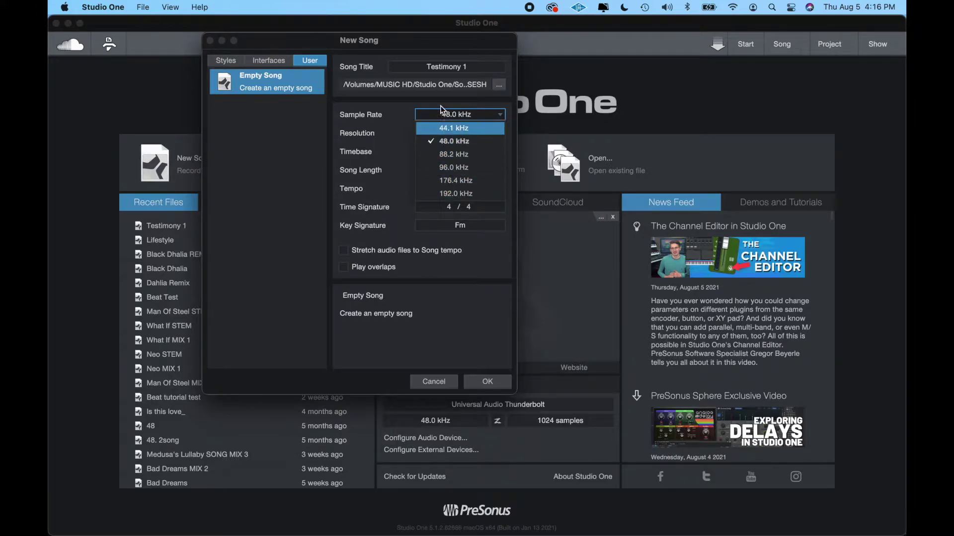
click(393, 125)
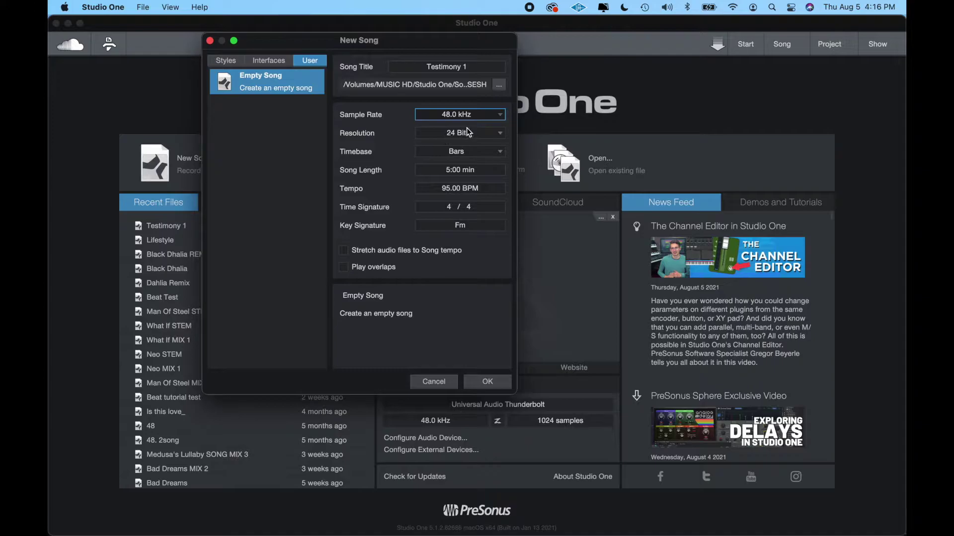
click(451, 170)
click(414, 165)
click(469, 227)
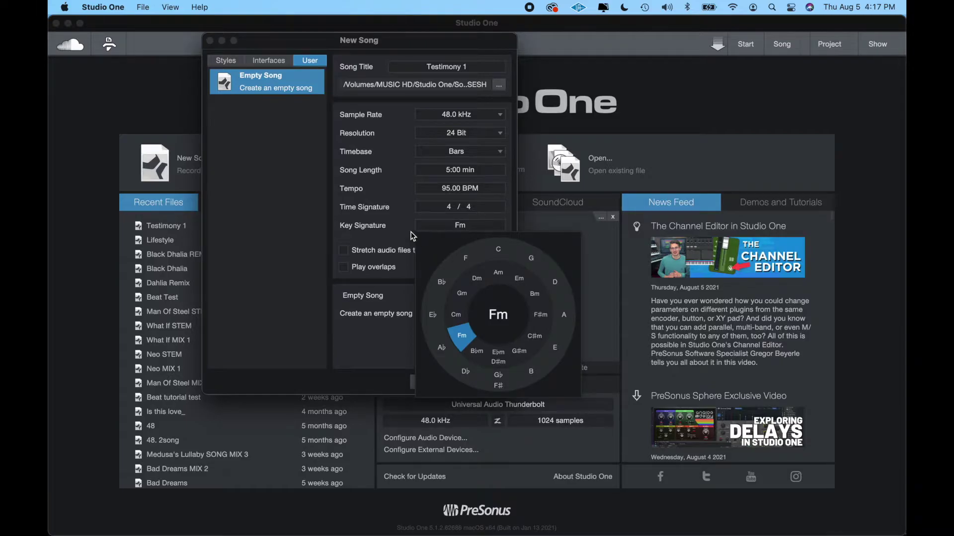
click(457, 264)
- Create the song, then undo a first drag of the key loop straight from the desktop
click(488, 382)
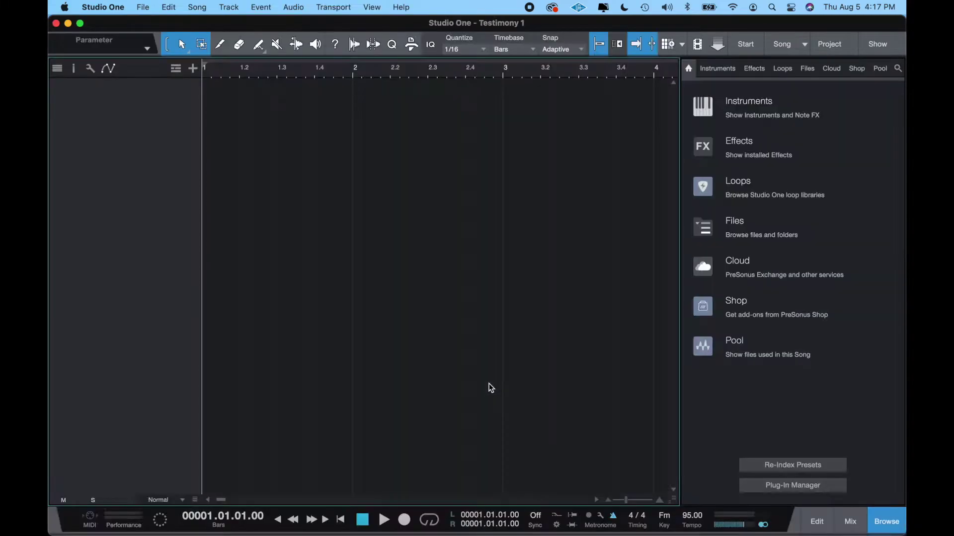
drag(582, 23, 440, 21)
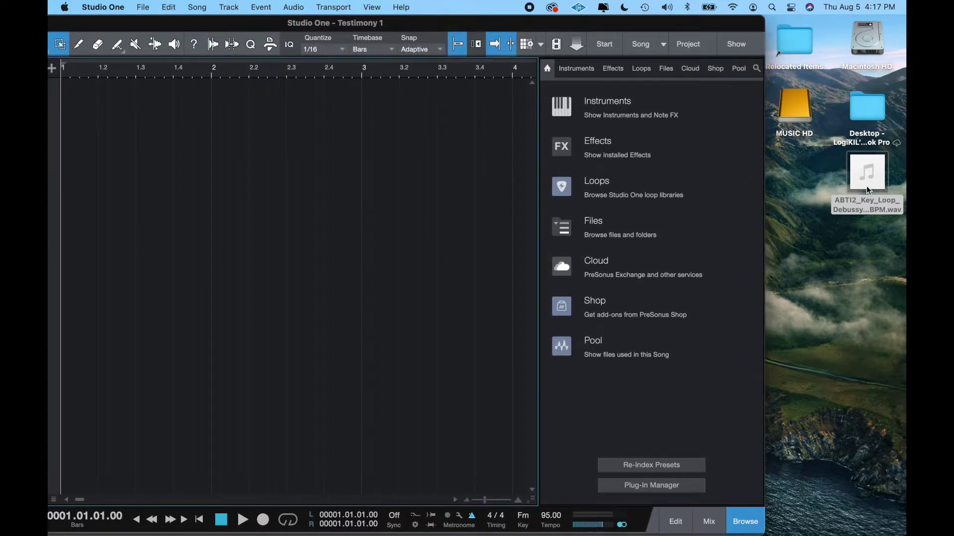
drag(869, 180, 61, 164)
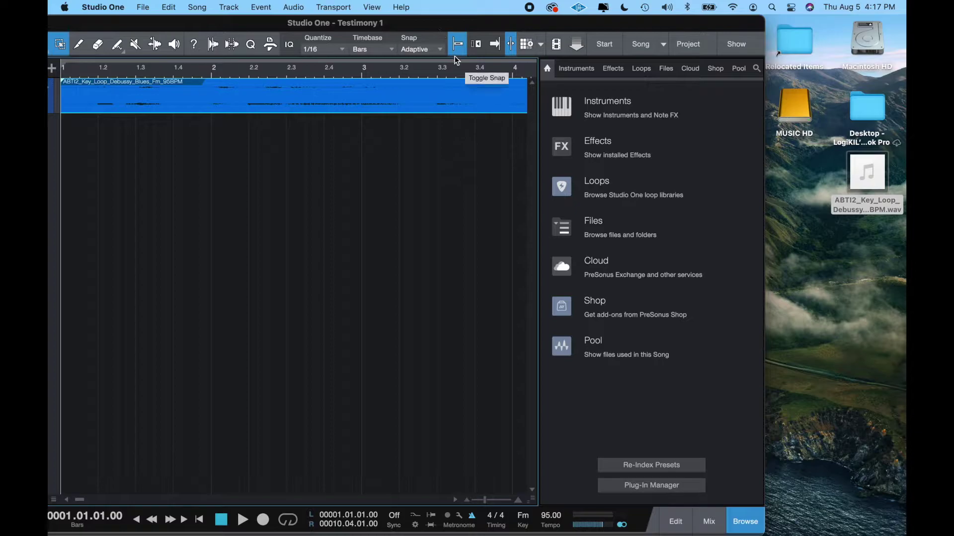
key(super+z)
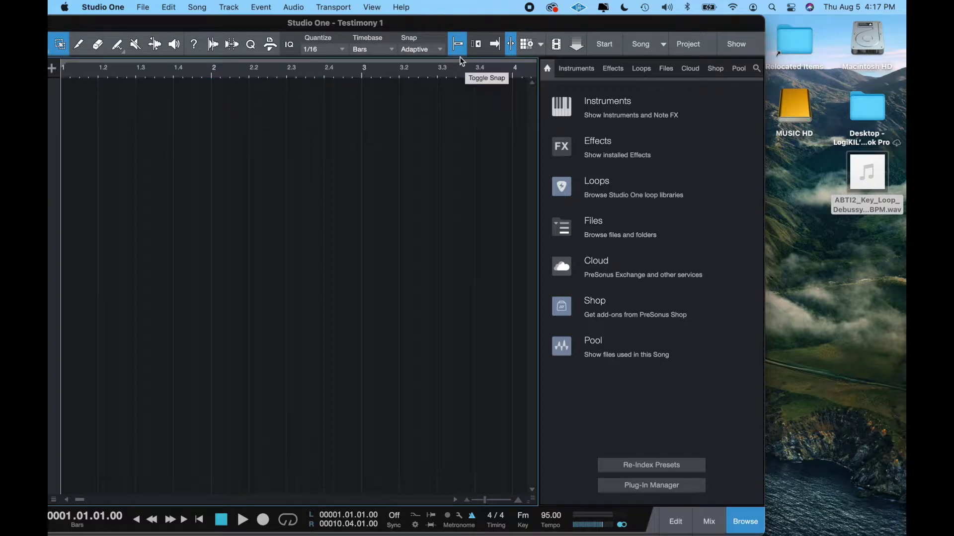
- Drag ABTI2_Key_Loop_Debussy_Blues_Fm_95BPM.wav from the Browser's Desktop folder onto a new audio track
click(666, 68)
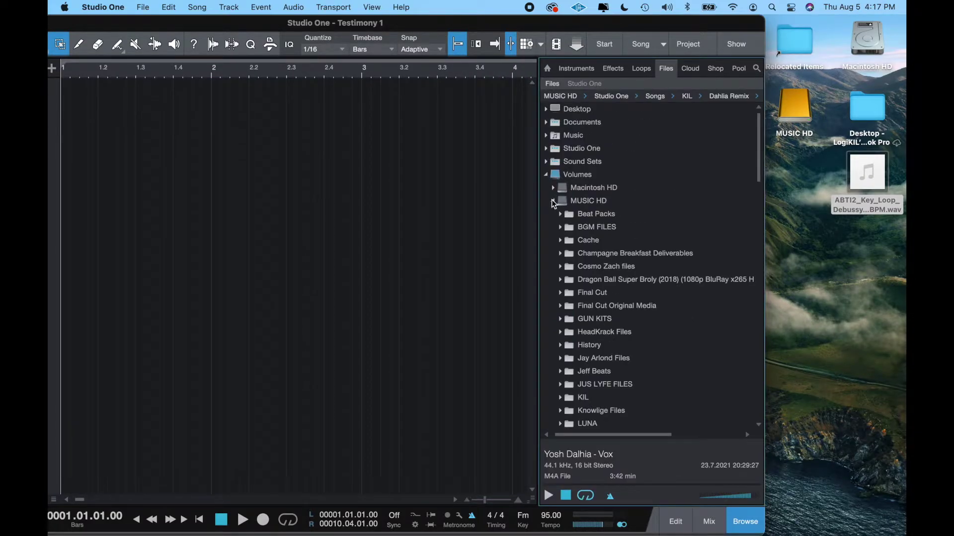
click(552, 202)
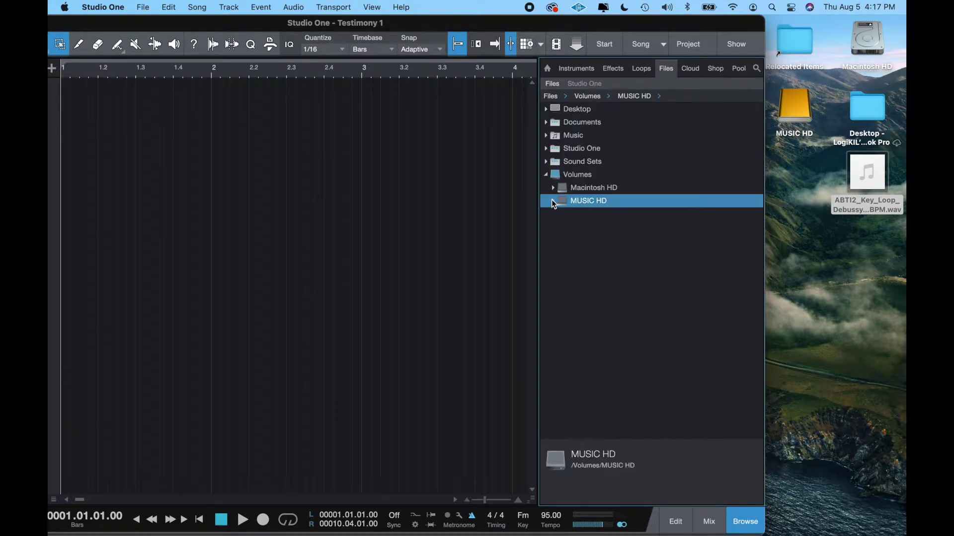
click(546, 108)
click(570, 149)
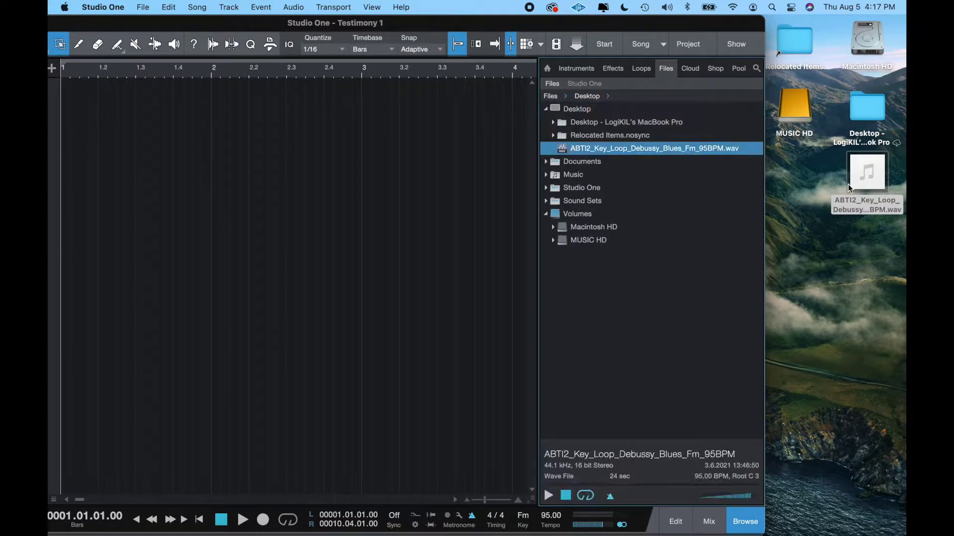
drag(647, 152, 92, 153)
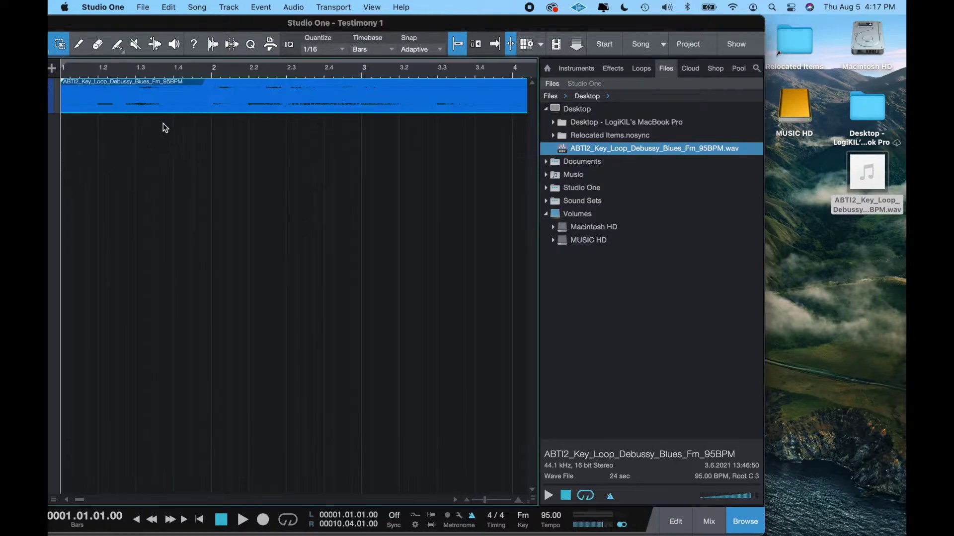
double_click(371, 23)
key(w)
key(w)
key(w)
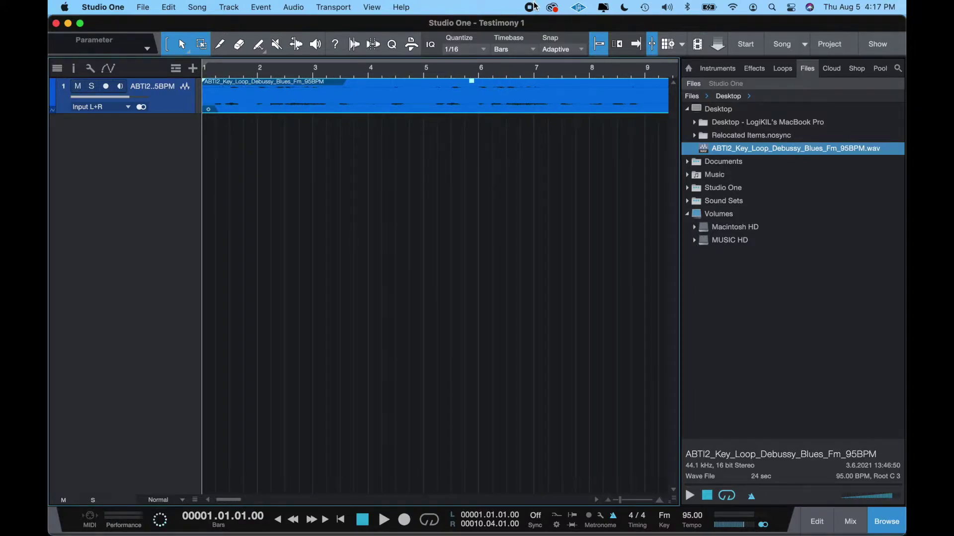
- Save the song, then trim the key loop event and the loop range to end at bar 5
key(w)
key(w)
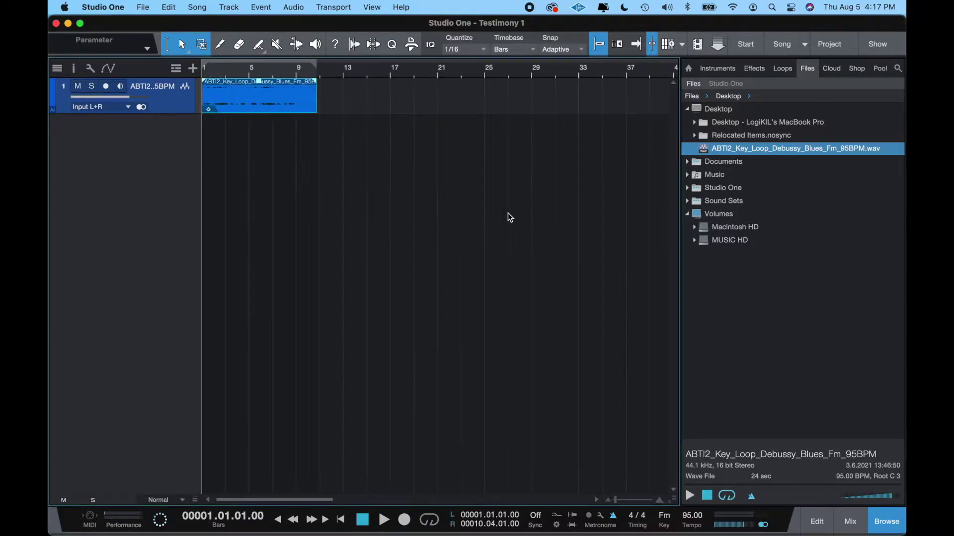
key(cmd+s)
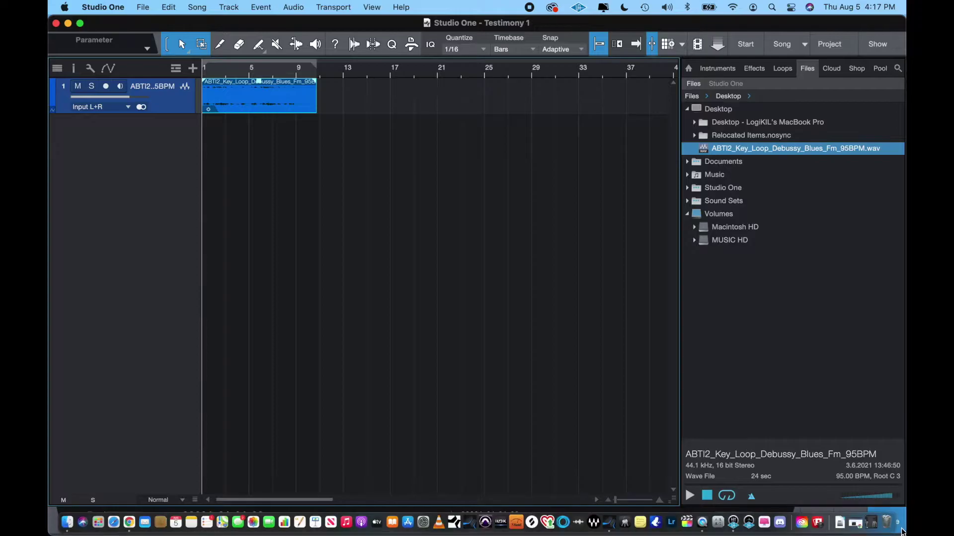
click(887, 521)
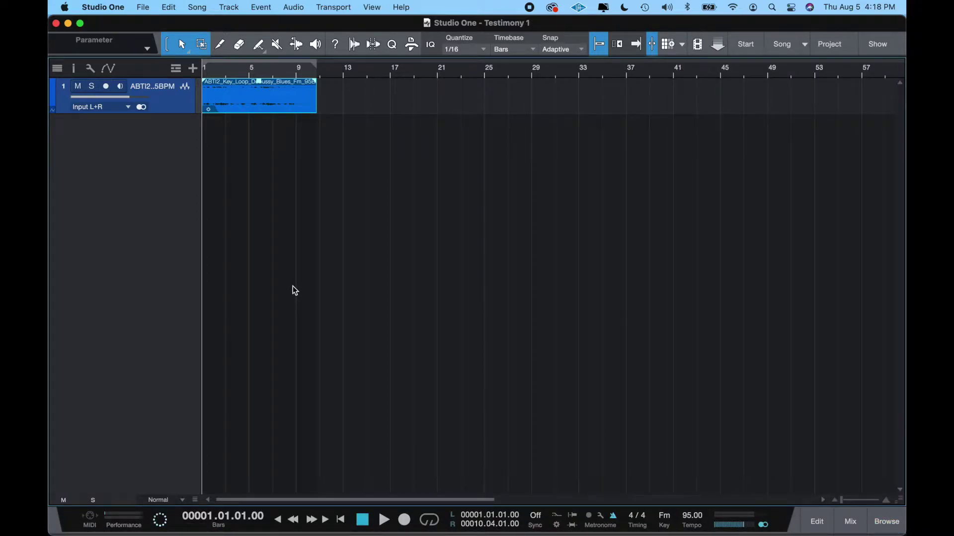
key(e)
key(e)
key(e)
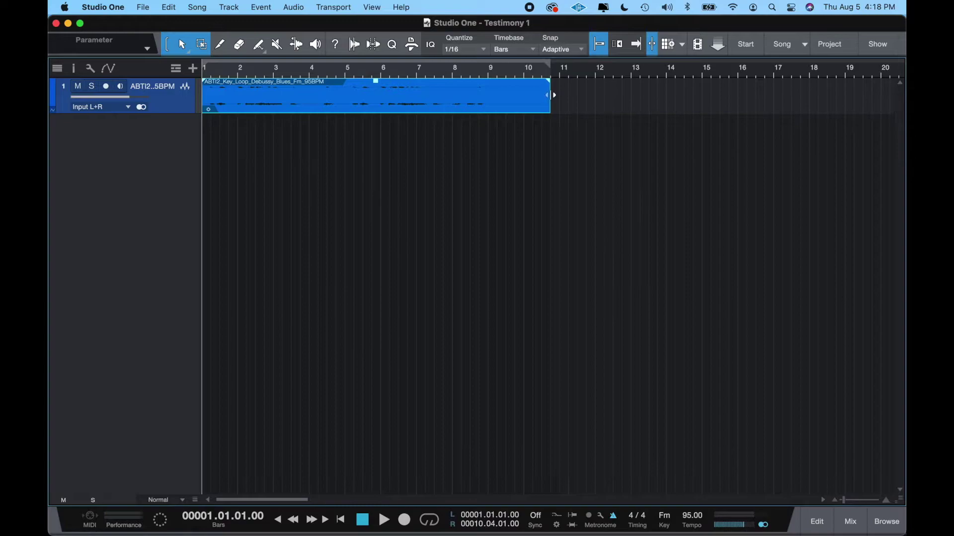
drag(552, 95, 345, 97)
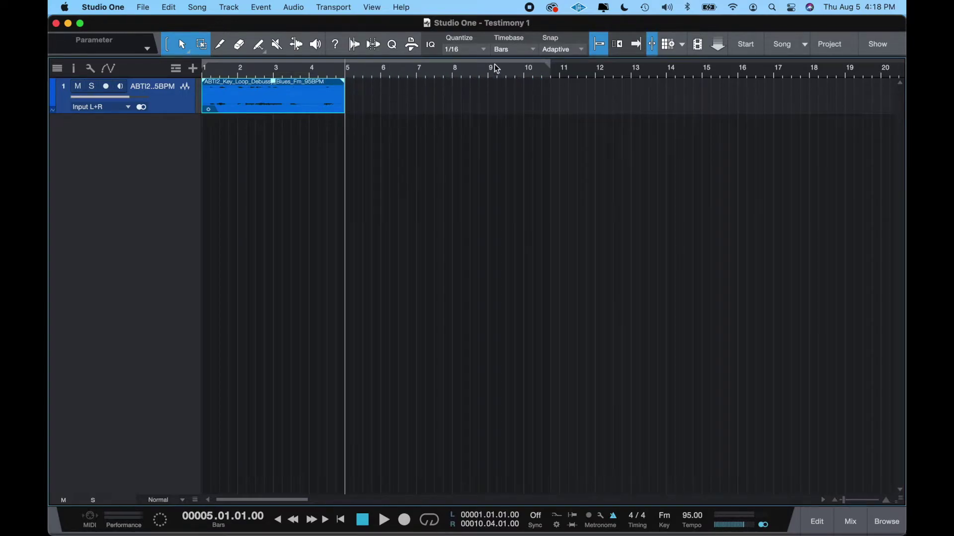
drag(548, 64, 347, 75)
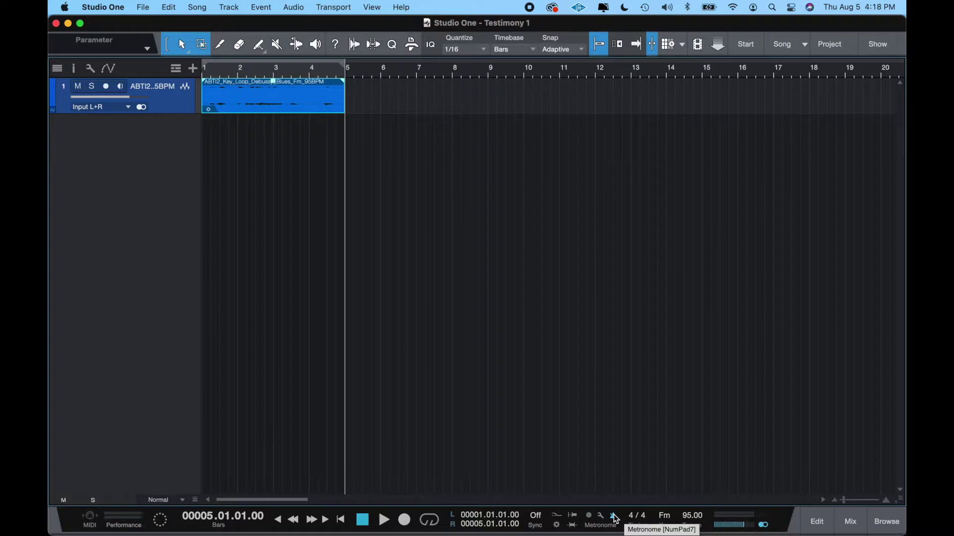
- Play from bar 1 with the key loop track muted, then unmute it
click(363, 520)
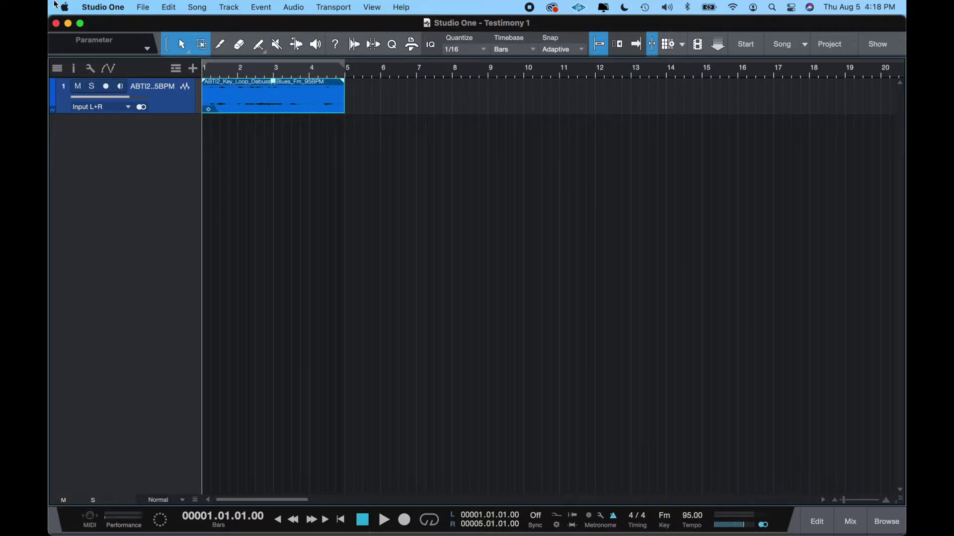
click(78, 87)
key(space)
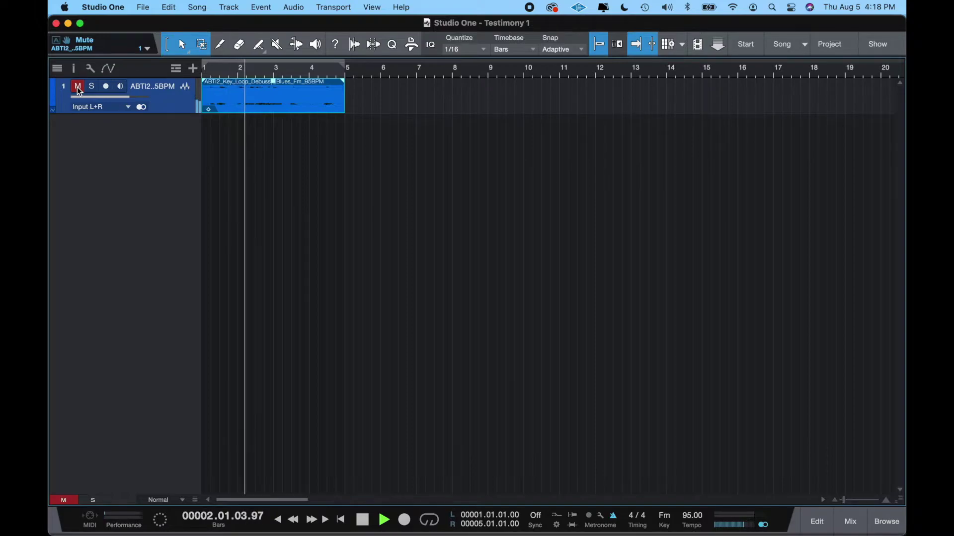
key(space)
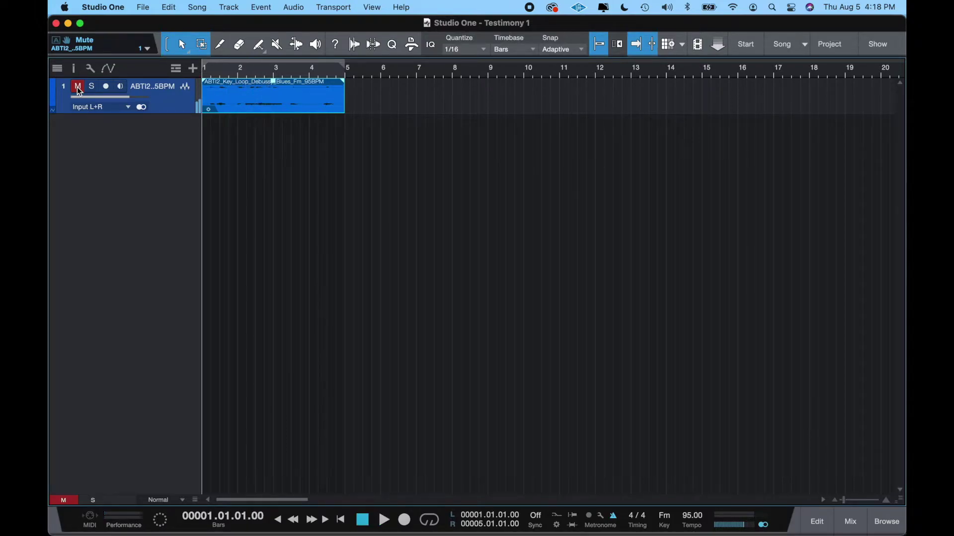
click(78, 87)
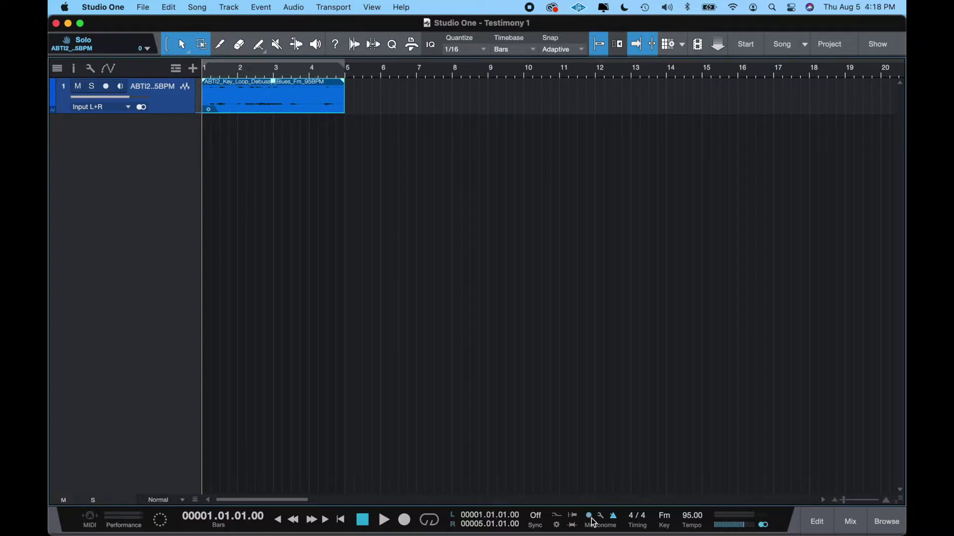
- Enable looping over bars 1–5 and play the loop back from just before bar 4
click(894, 526)
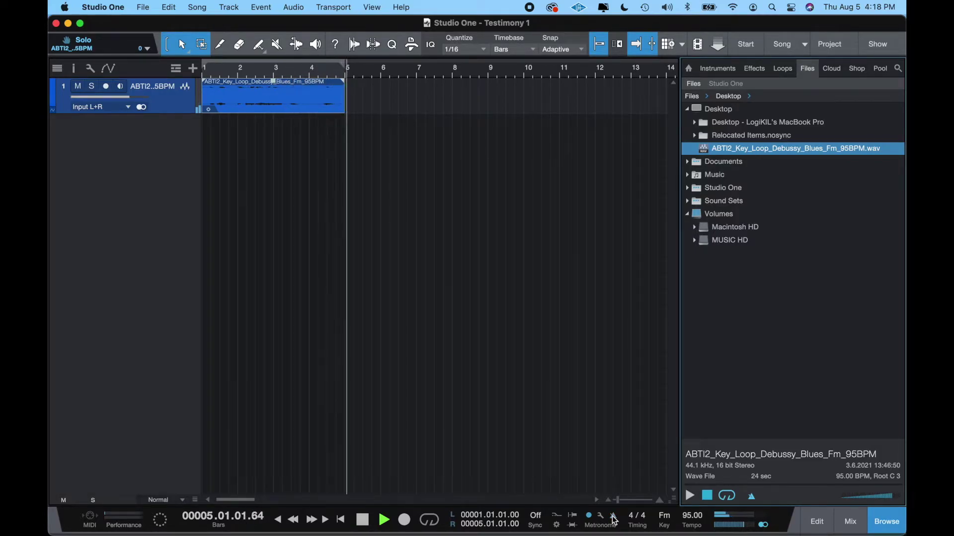
key(space)
click(429, 520)
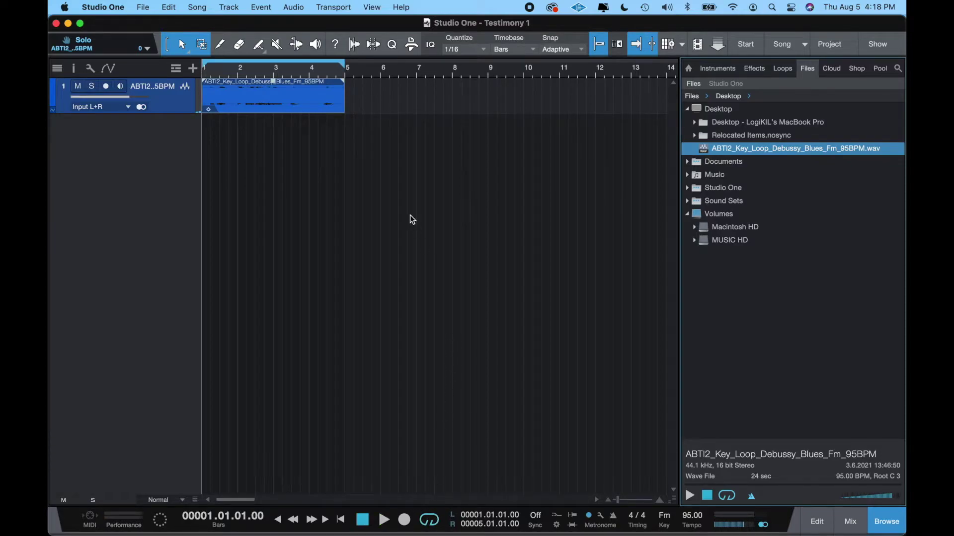
click(299, 73)
key(space)
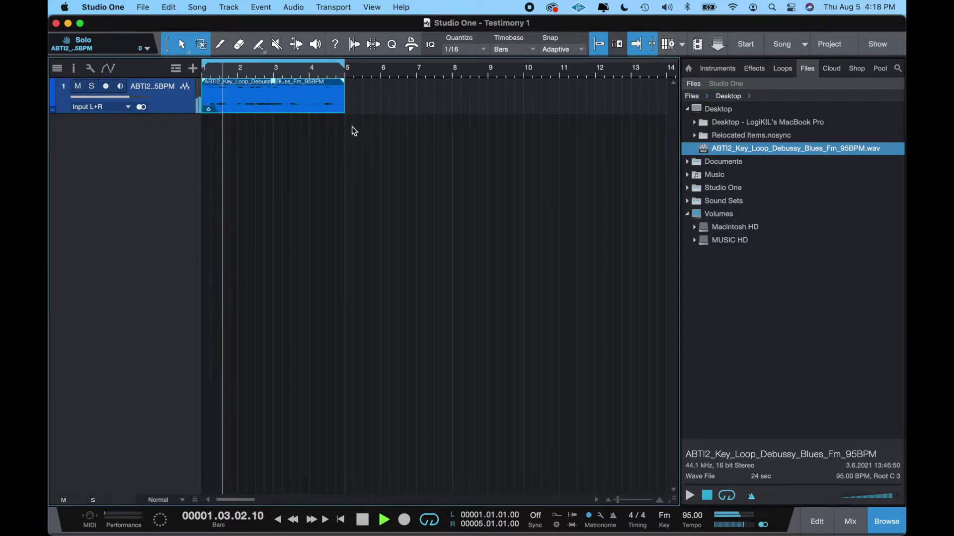
key(space)
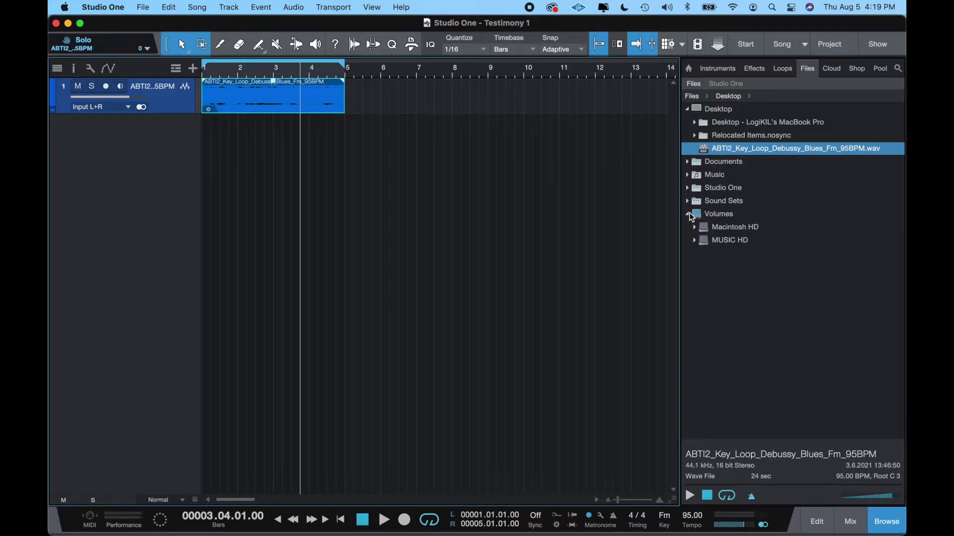
- Drag Impact from the Browser's Instruments list below the key loop to create a drum instrument track
click(695, 241)
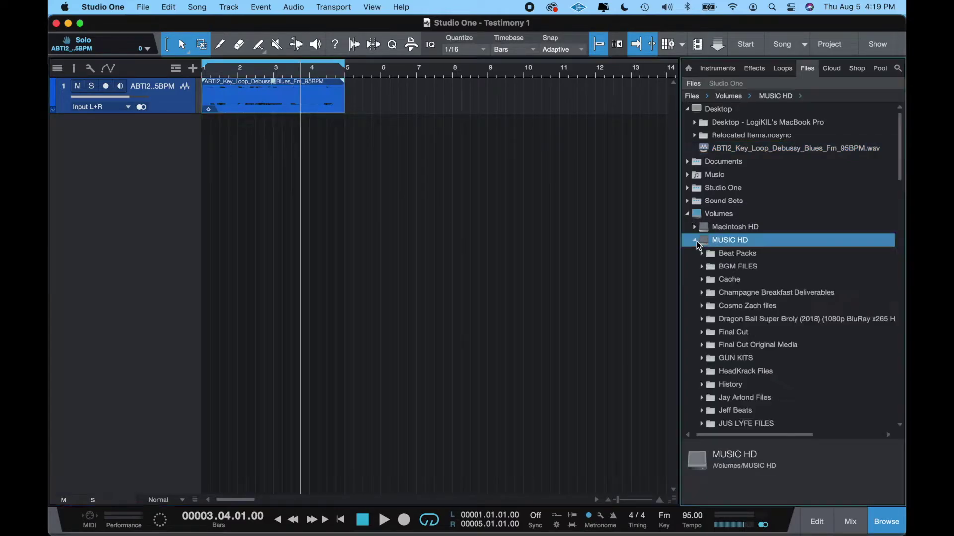
scroll(739, 339, down, 7)
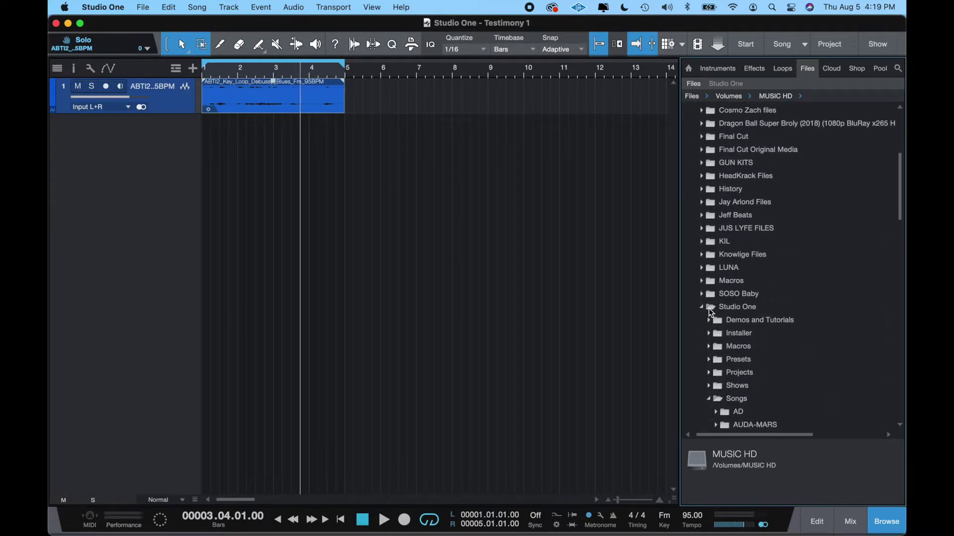
scroll(732, 298, up, 8)
click(693, 240)
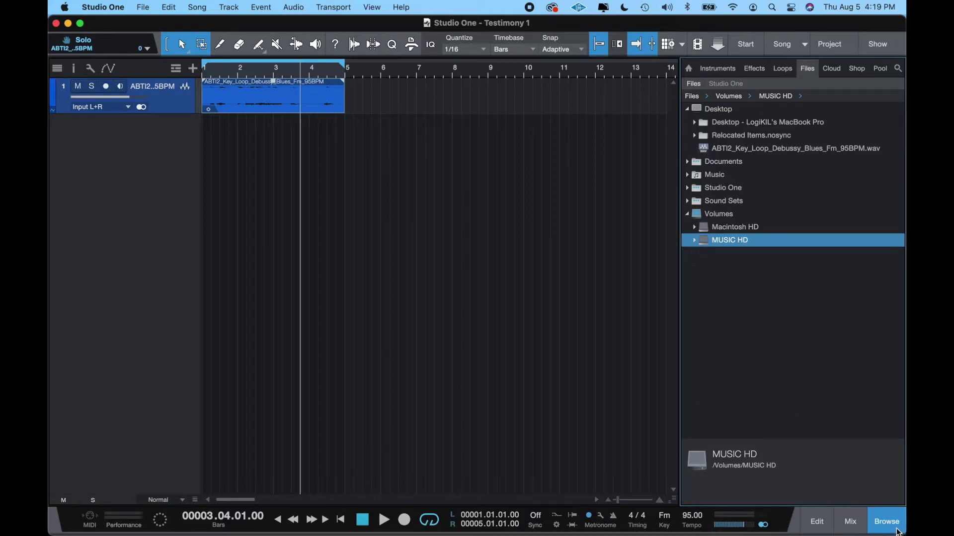
click(709, 68)
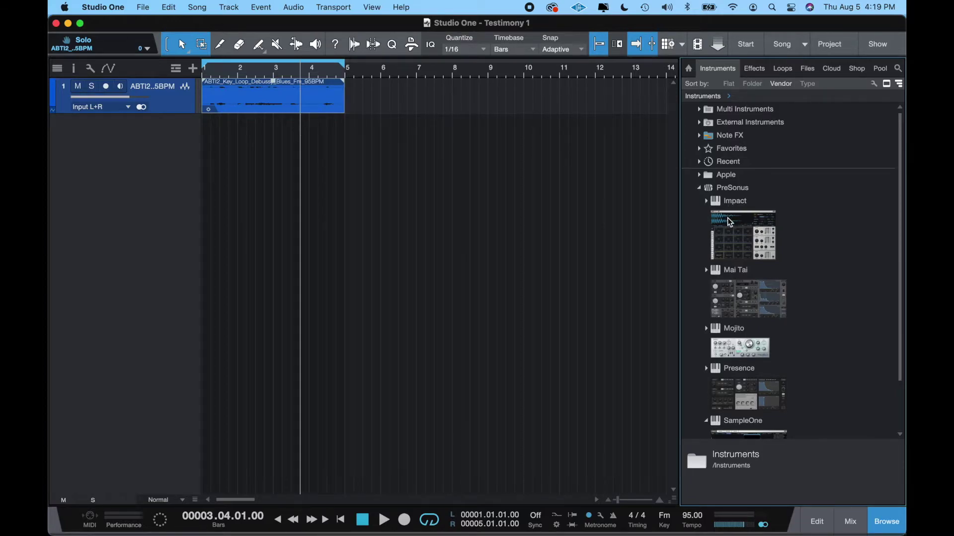
drag(727, 218, 262, 315)
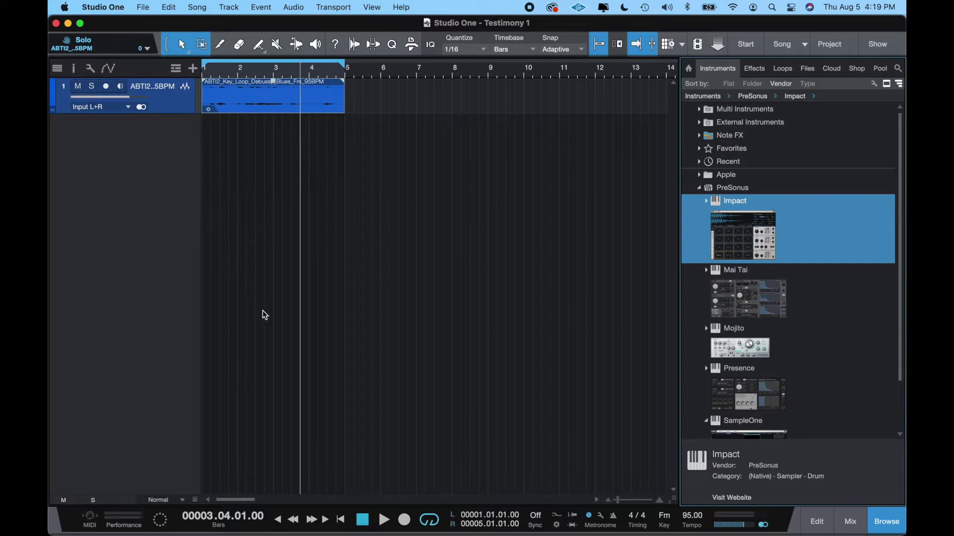
drag(304, 386, 300, 386)
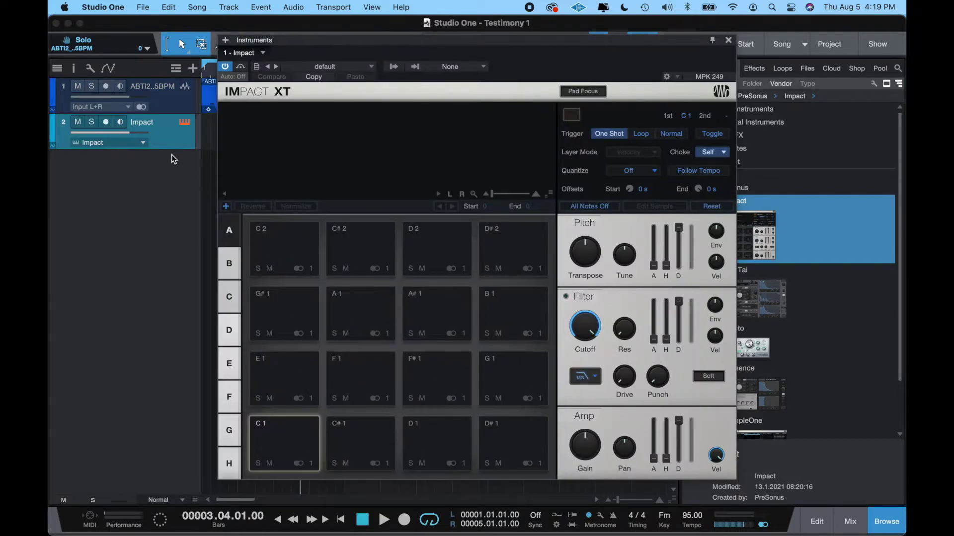
- Rename the Impact track to 'Drums' and close the Impact XT editor
double_click(145, 123)
text(Drums)
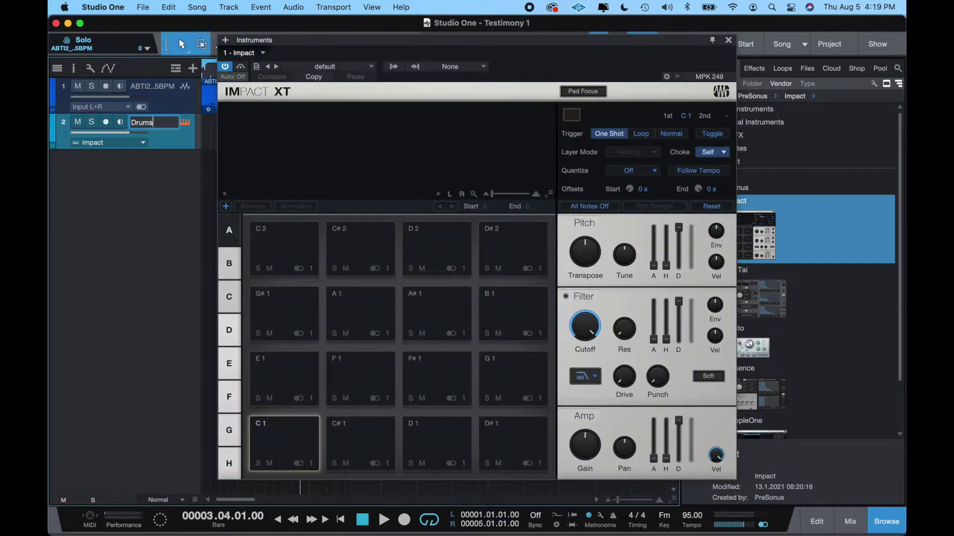
key(Return)
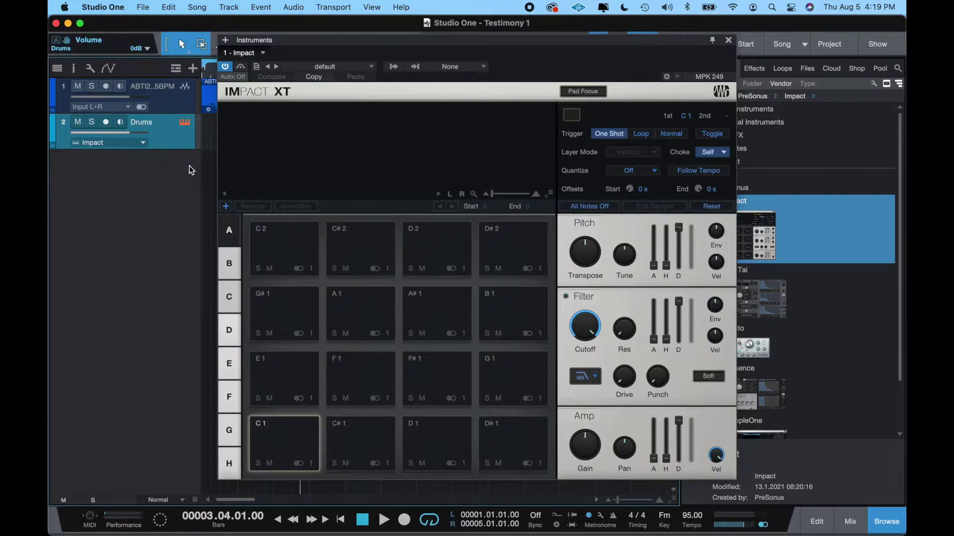
click(728, 39)
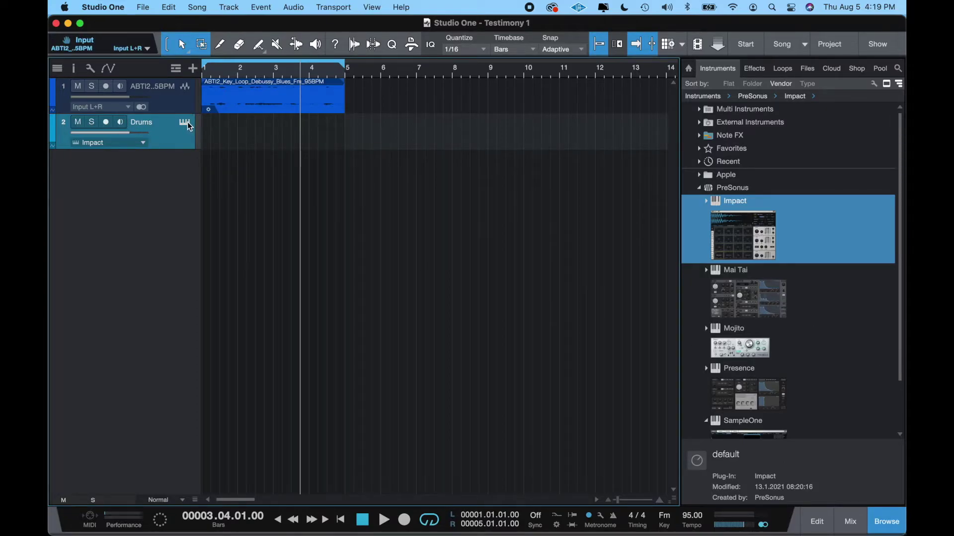
- Select the key loop and Drums tracks, reopening and closing the Drums Impact XT editor
click(187, 90)
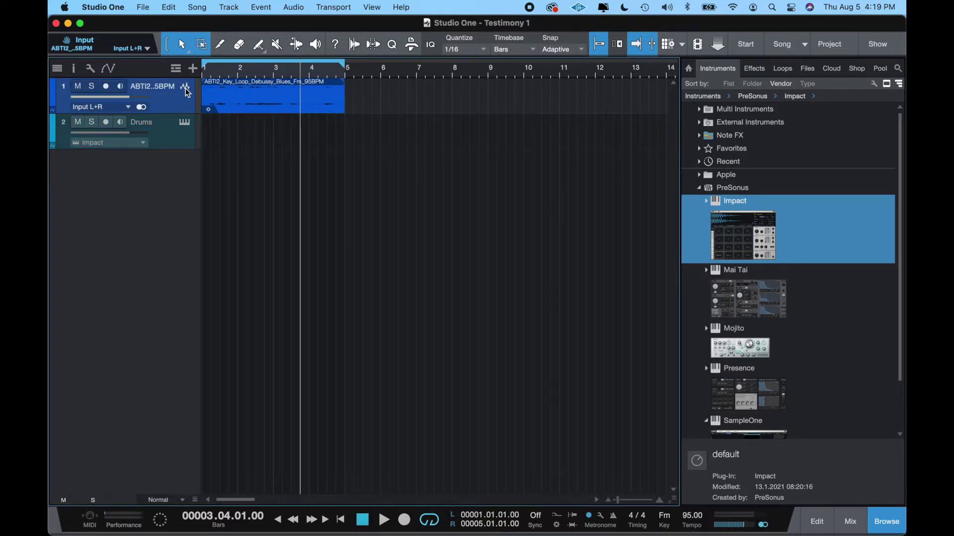
click(189, 131)
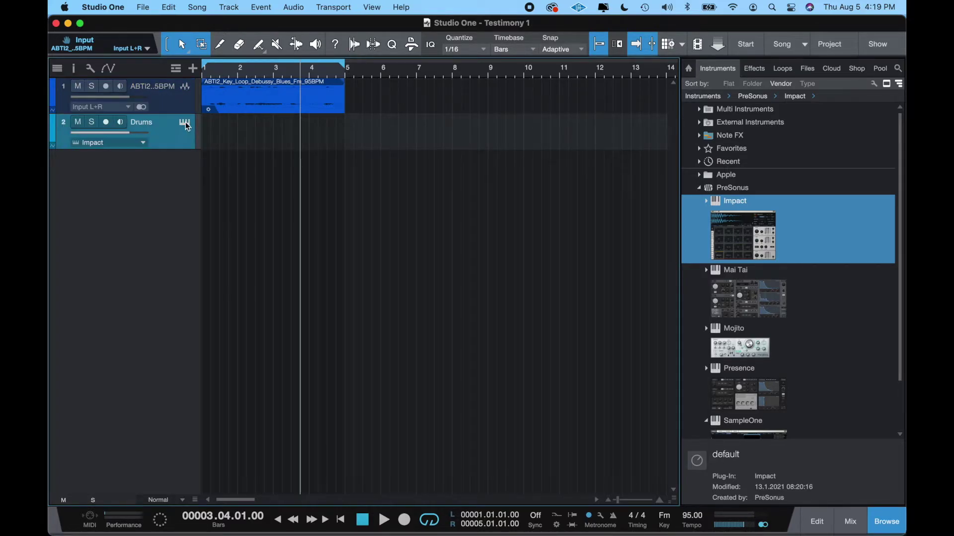
click(184, 123)
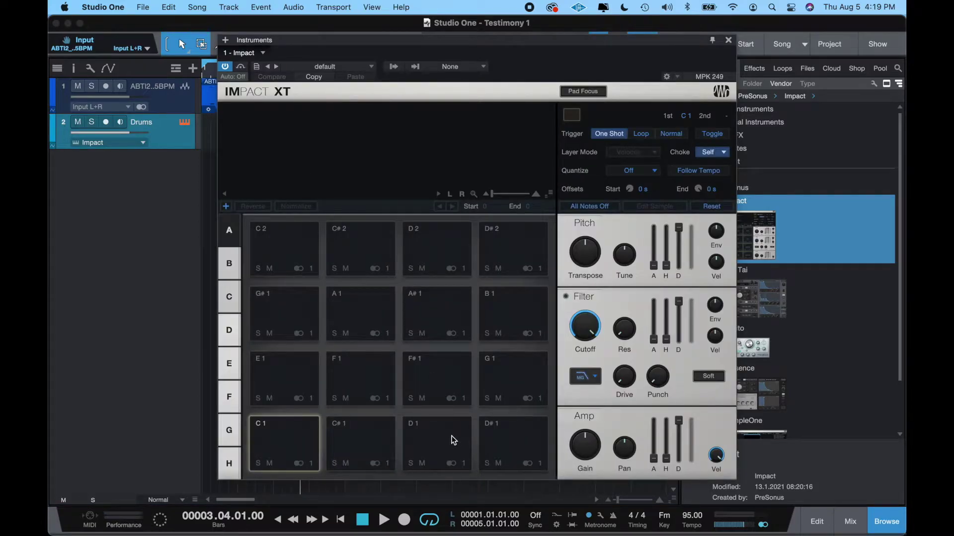
click(728, 40)
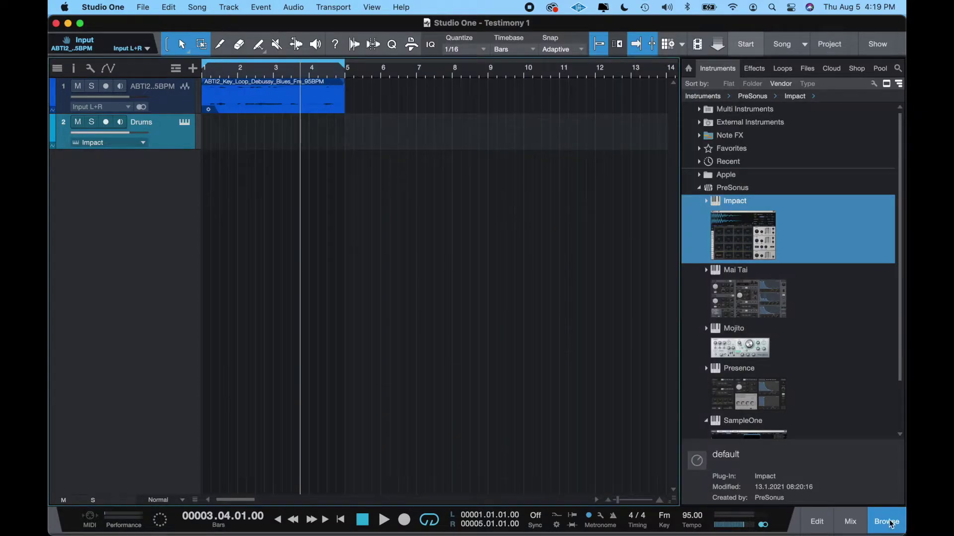
- Show the mixer, expand Impact's outputs, and open the Drums track's Impact XT preset list
click(850, 521)
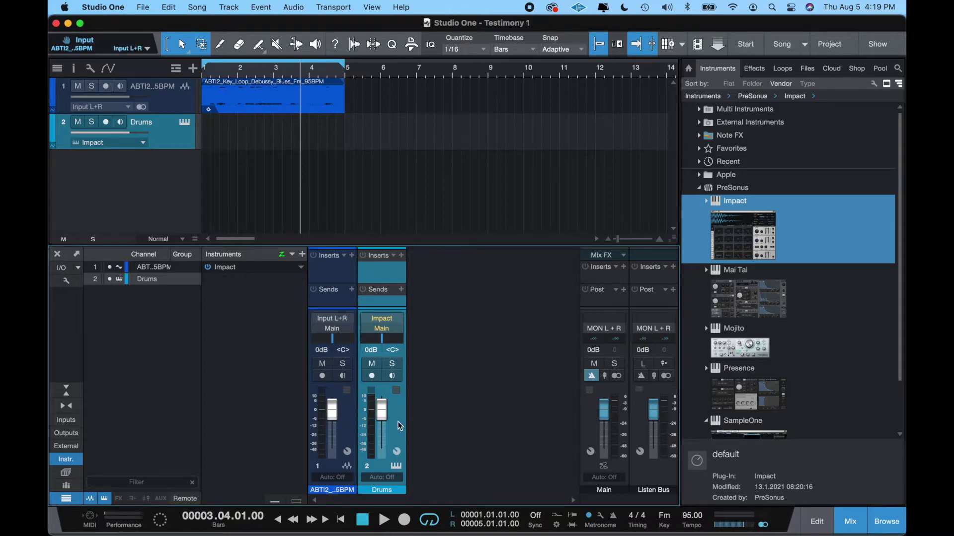
right_click(305, 270)
key(Escape)
click(267, 273)
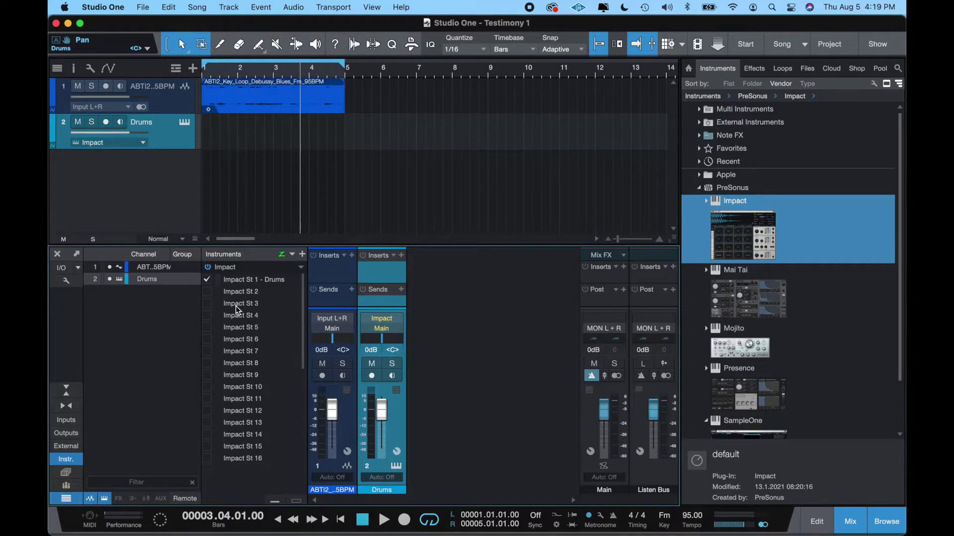
click(299, 271)
click(292, 272)
click(382, 320)
click(343, 68)
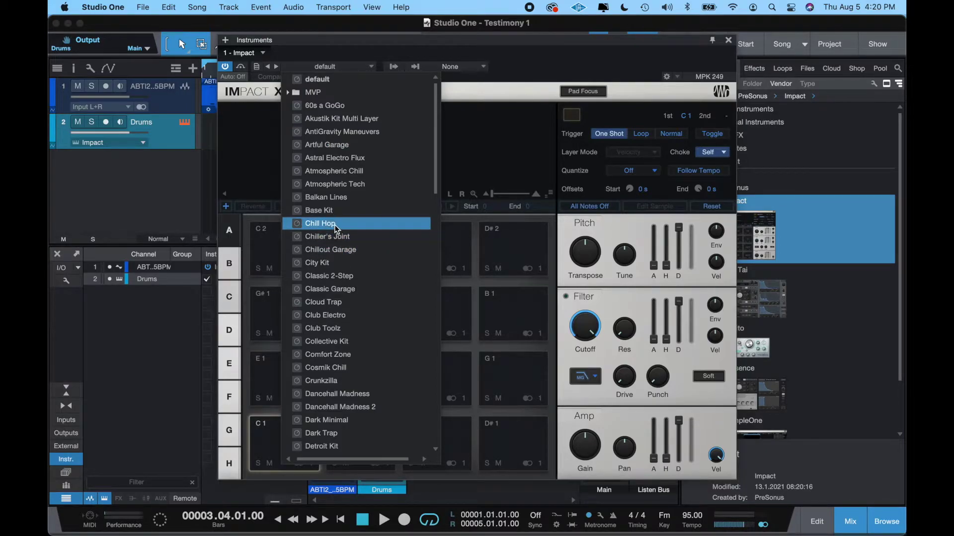
- Load the Chill Hop kit and set the Impact XT input to MPK 249
click(336, 224)
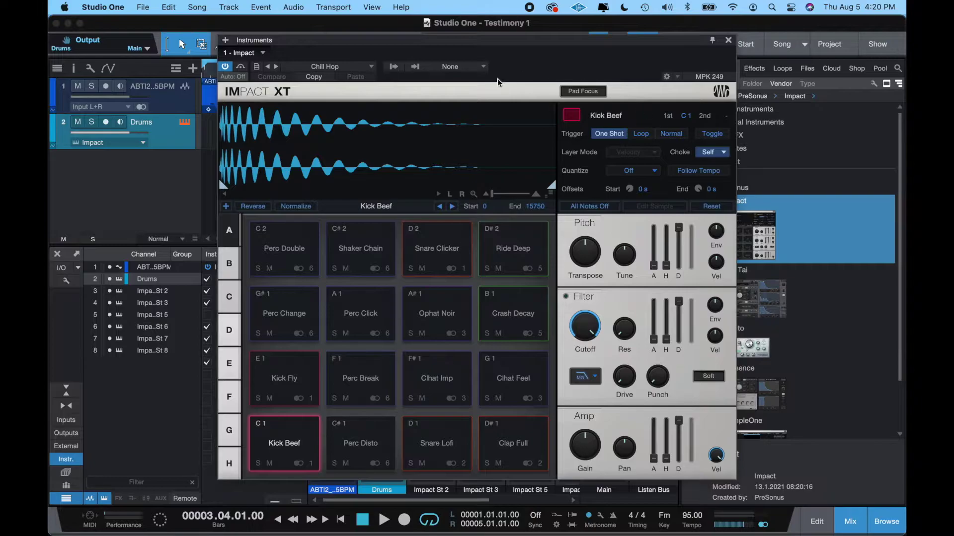
click(455, 66)
click(427, 74)
click(448, 68)
click(450, 106)
- Save the song, verify Shaker Chain routes to output 6 in Impact XT, then close the editor
click(728, 42)
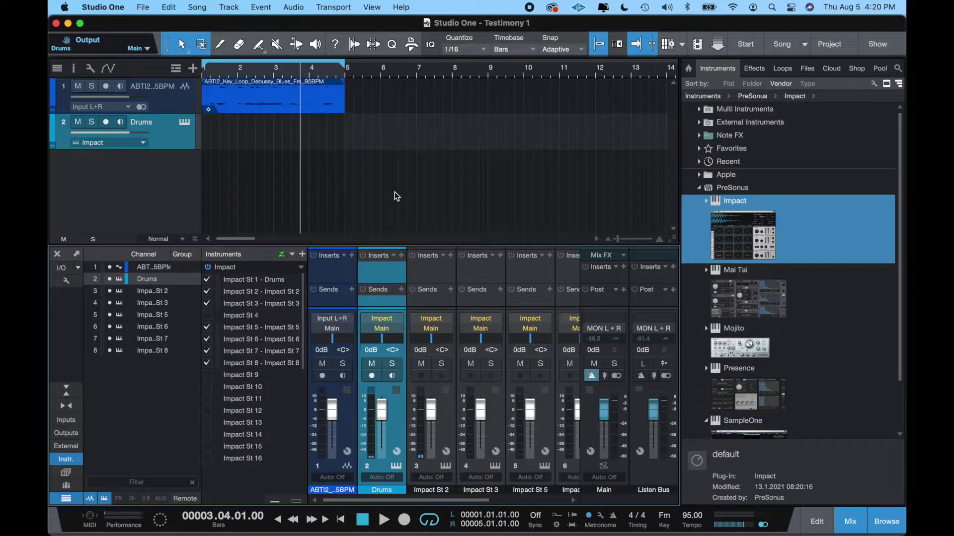
key(super+s)
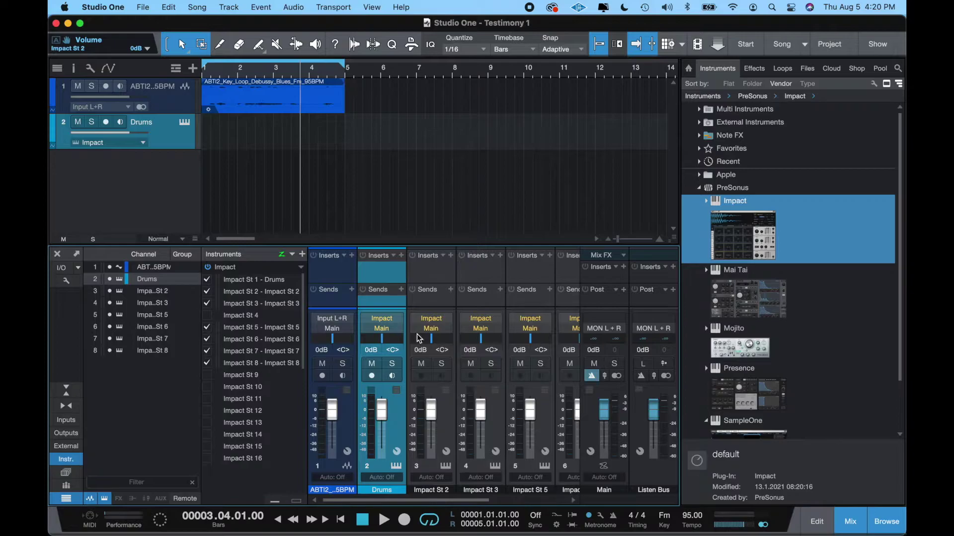
click(392, 323)
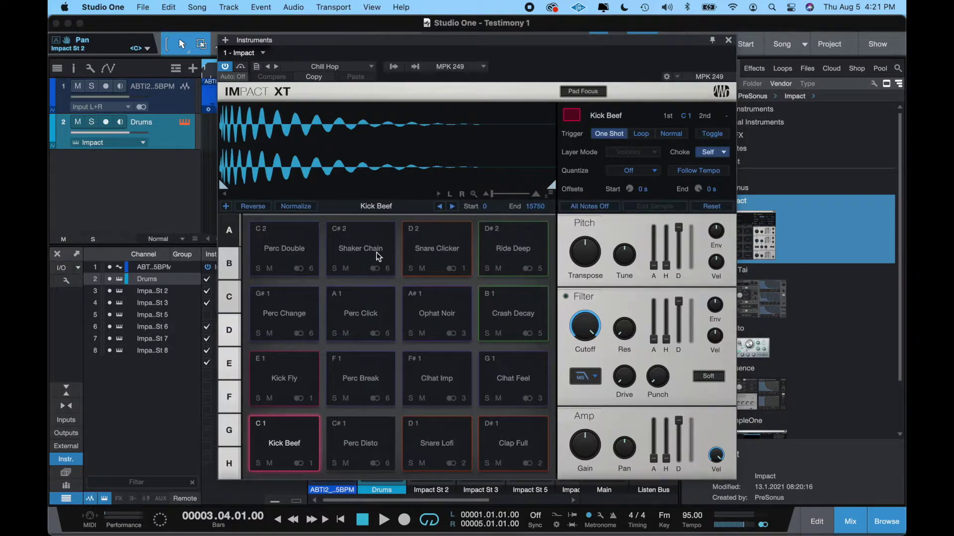
click(388, 269)
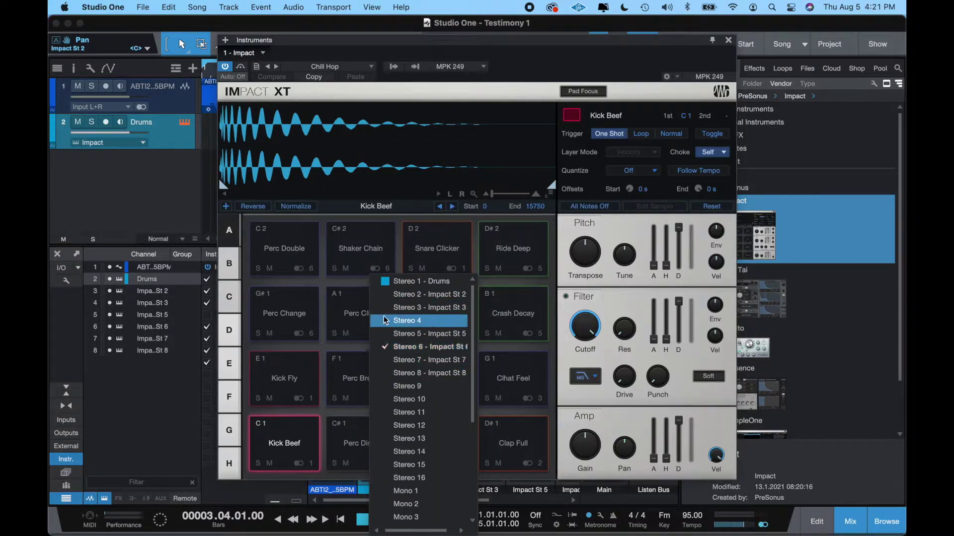
key(Escape)
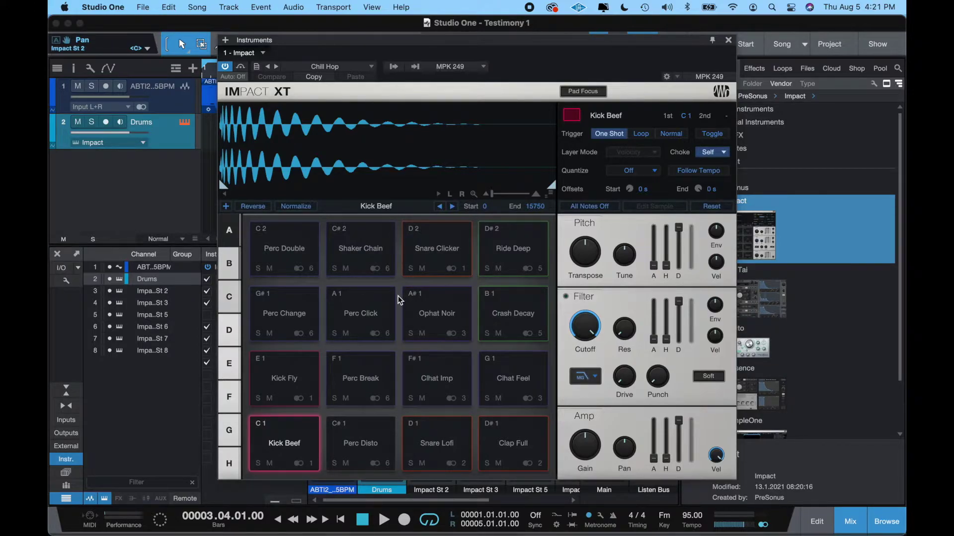
click(728, 40)
- Save the song and return the playhead to the start of the song
key(ctrl+s)
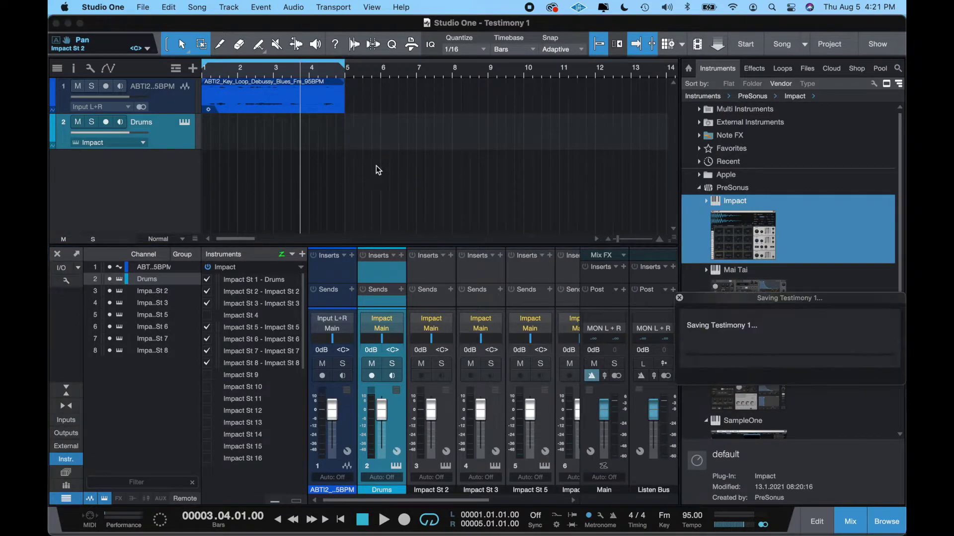
click(362, 520)
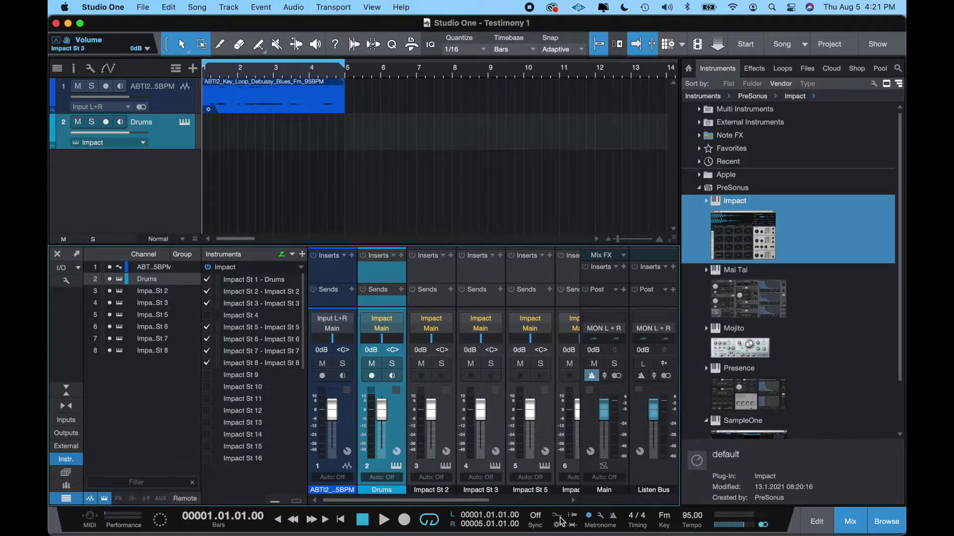
click(106, 123)
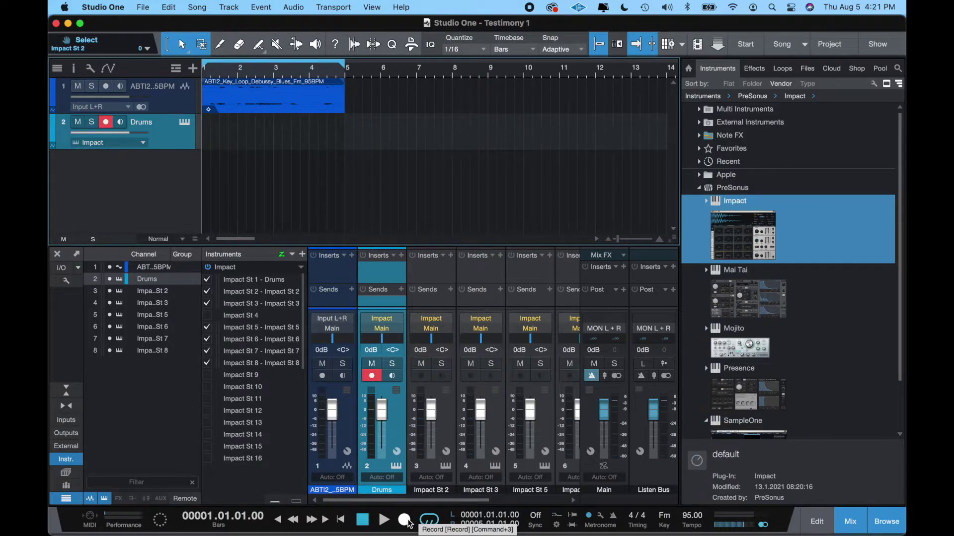
click(106, 123)
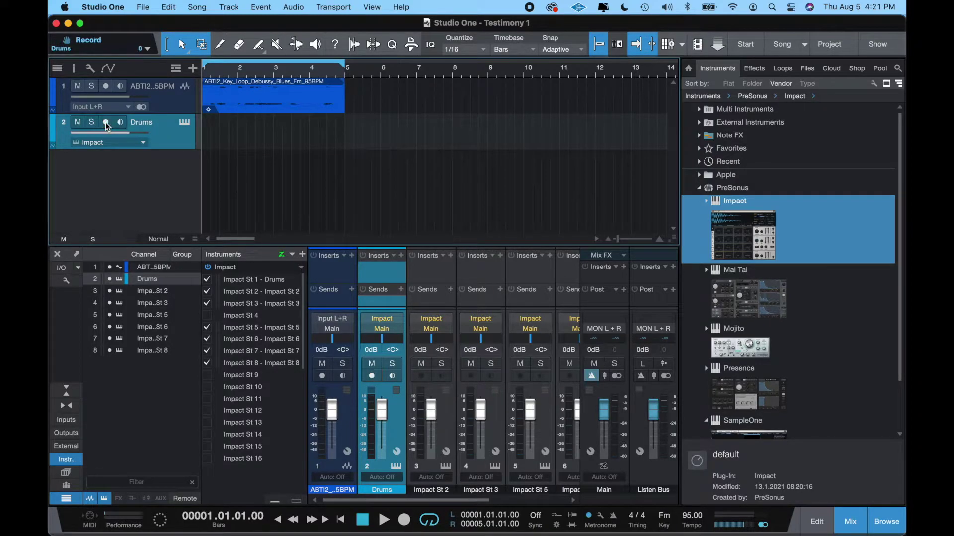
- Turn on the metronome during a test playback, then arm the Drums track for recording
key(space)
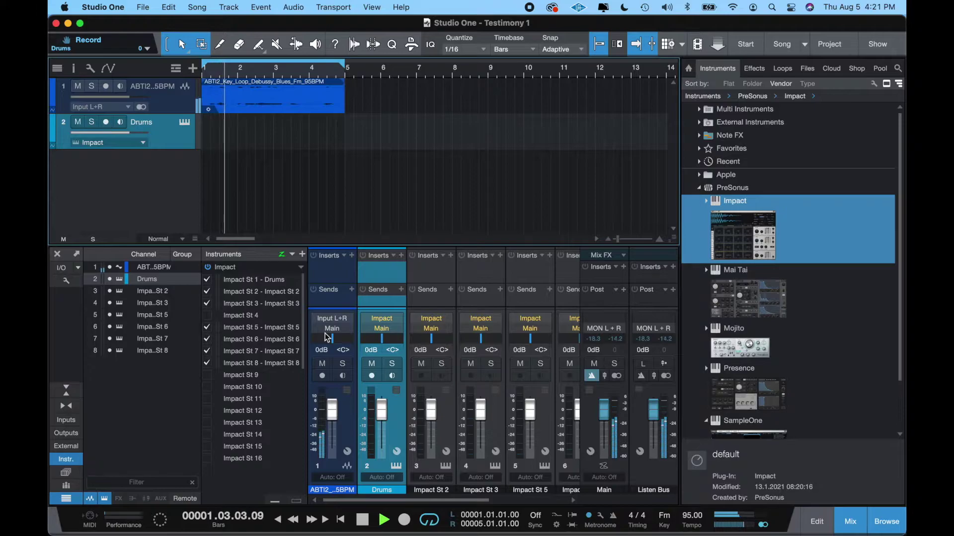
click(614, 518)
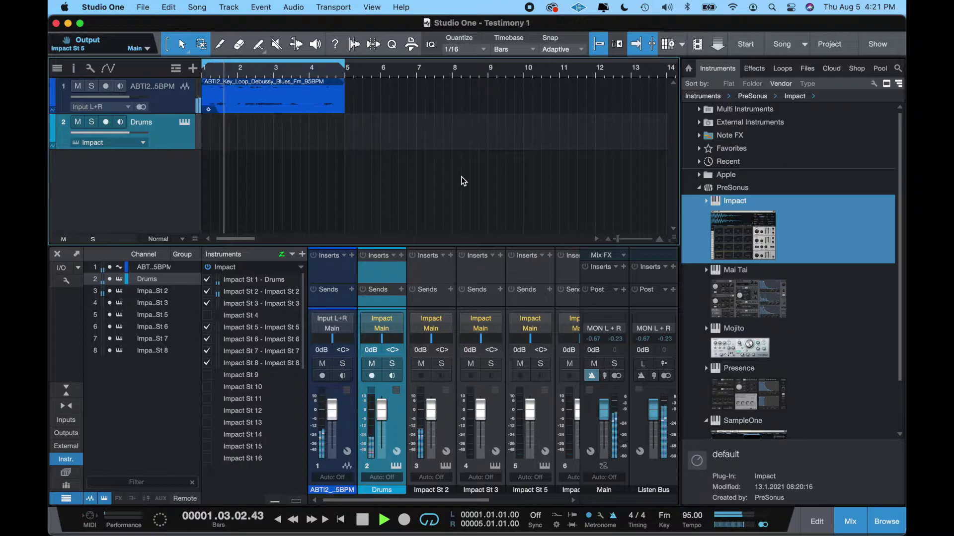
key(space)
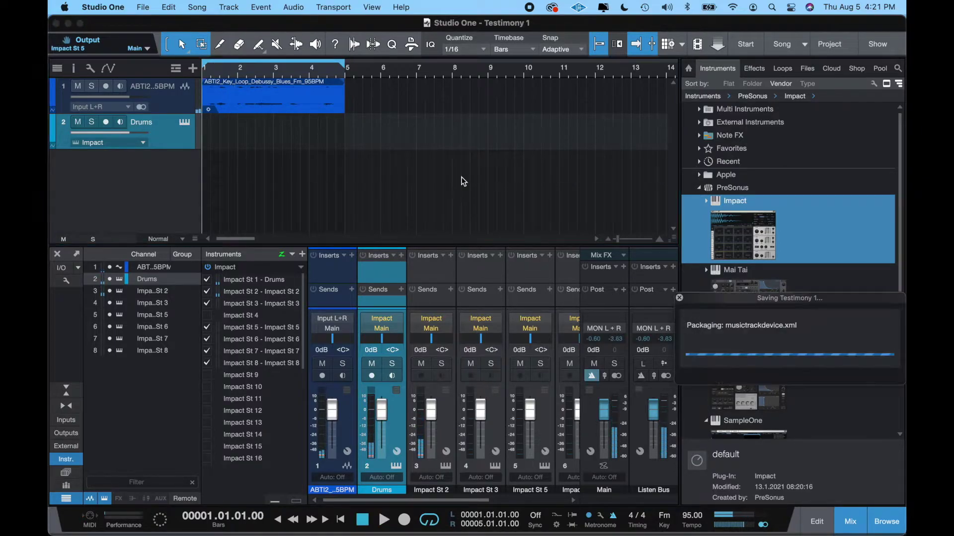
click(107, 122)
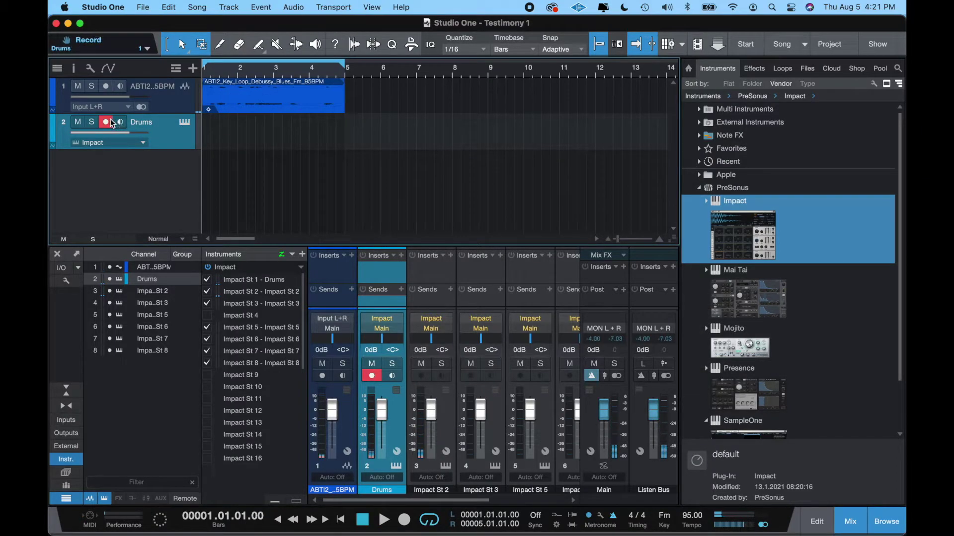
- Record the drum pattern over bars 1–5 from the transport, then stop and save the song
click(405, 520)
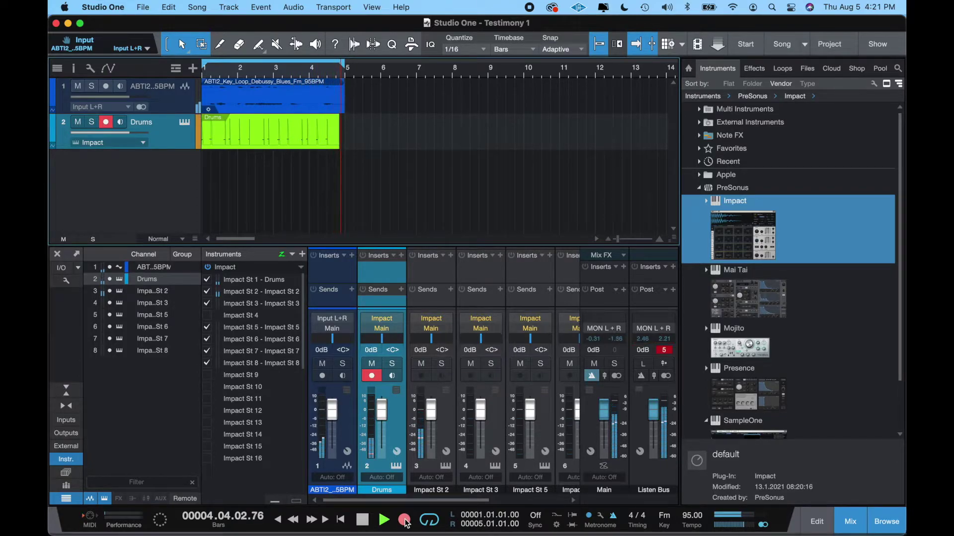
key(space)
key(super+s)
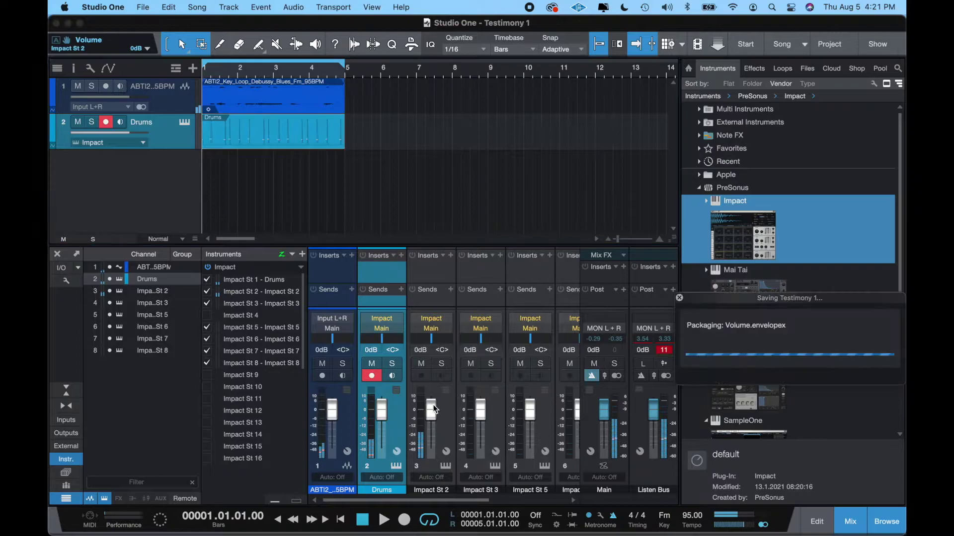
- Open the recorded Drums part in the note editor, zoomed so bars 1–5 fill the view
double_click(258, 140)
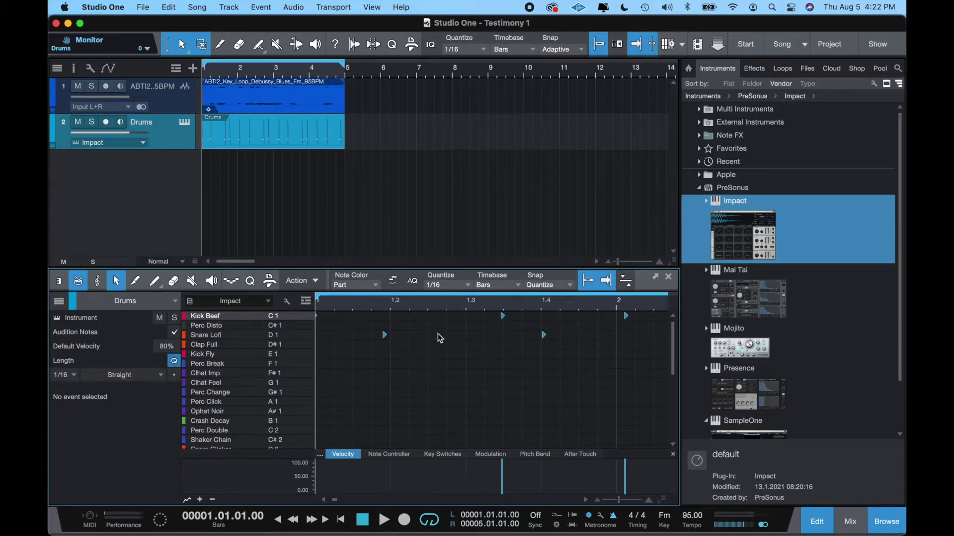
key(shift+z)
click(819, 530)
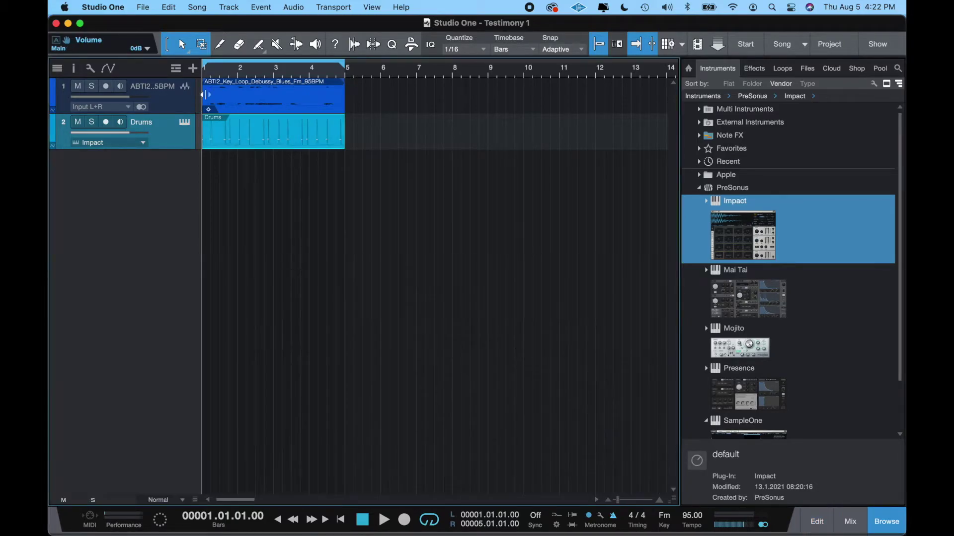
double_click(257, 138)
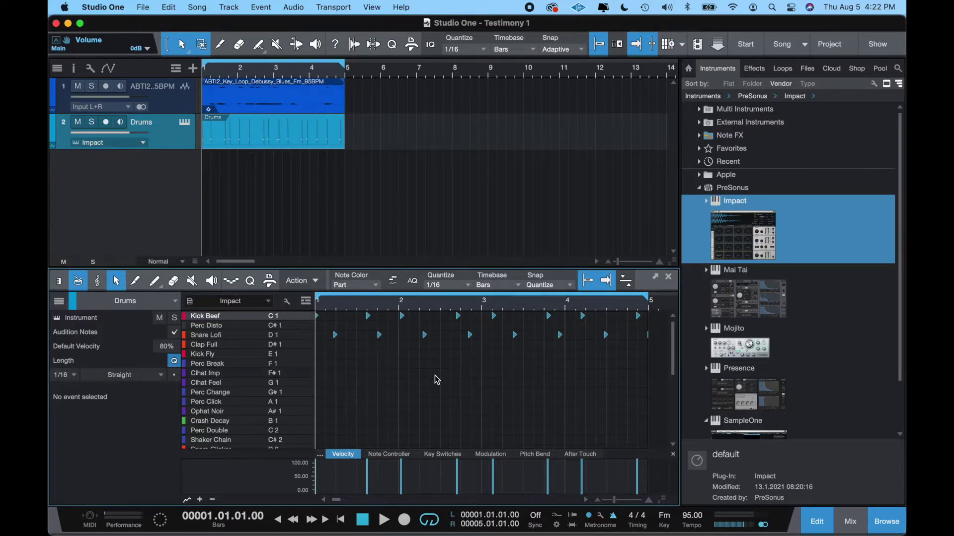
key(w)
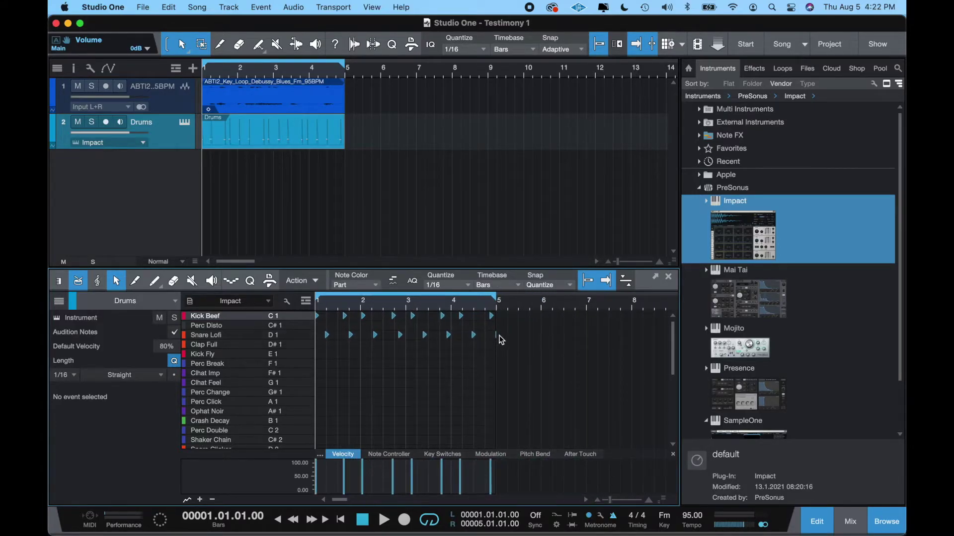
key(e)
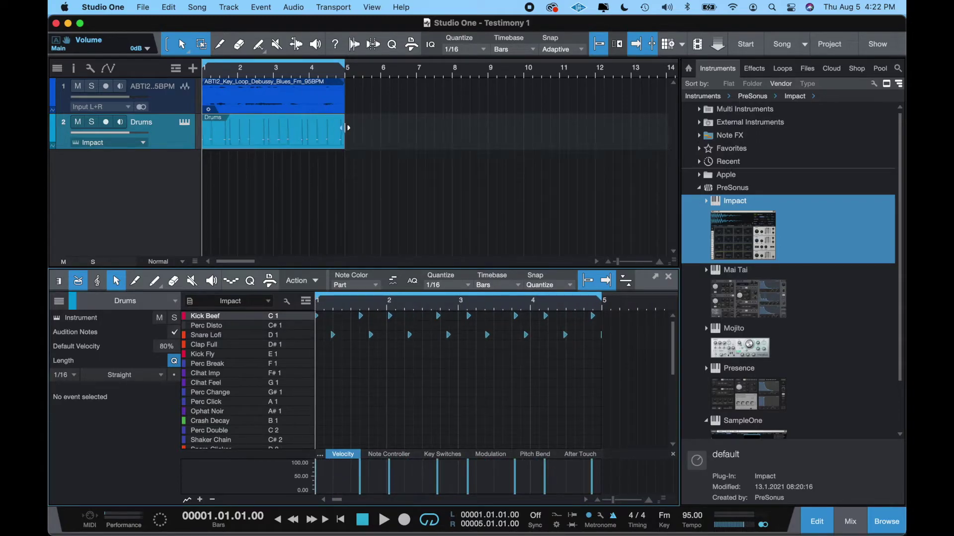
alt+click(327, 128)
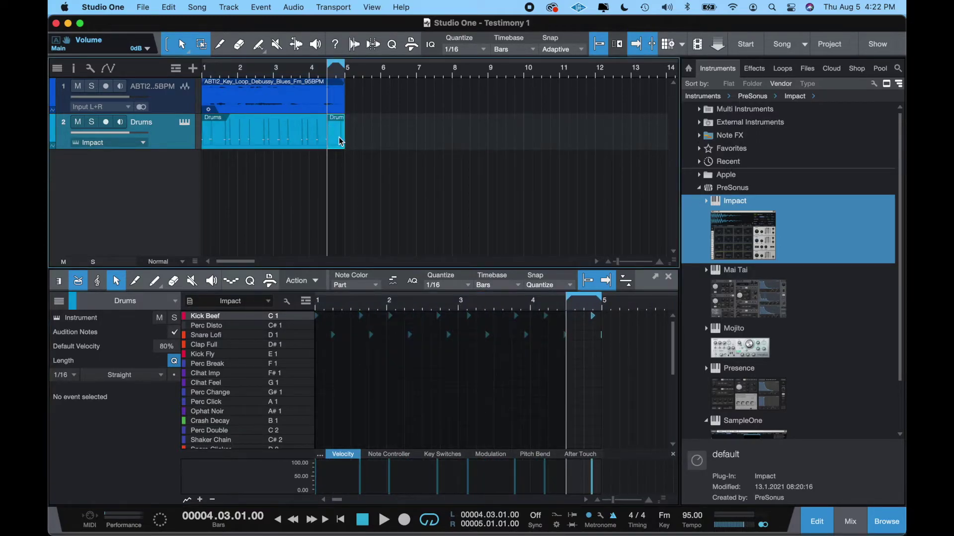
key(super+z)
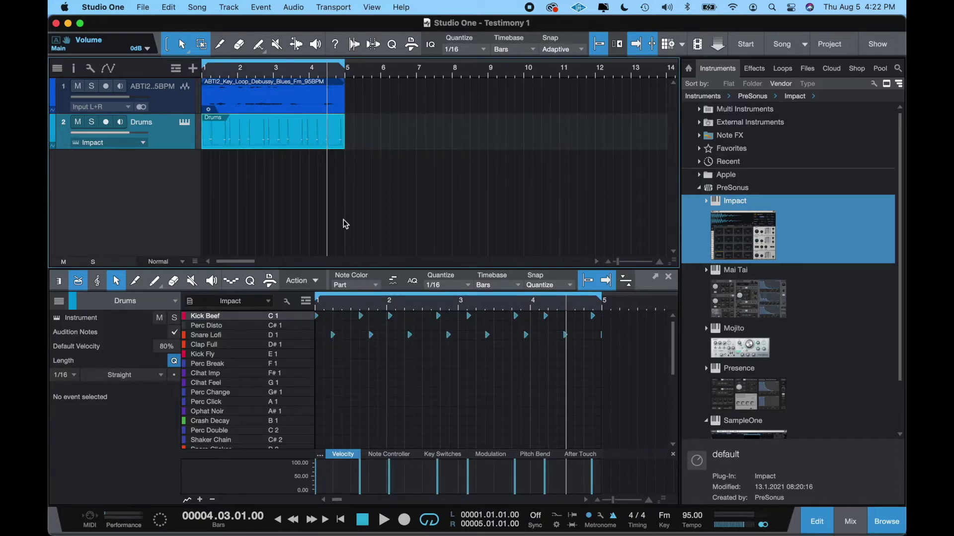
- Try marquee selections of the Kick Beef and Snare Lofi notes and zoom in on them
drag(616, 324, 315, 348)
drag(615, 317, 305, 349)
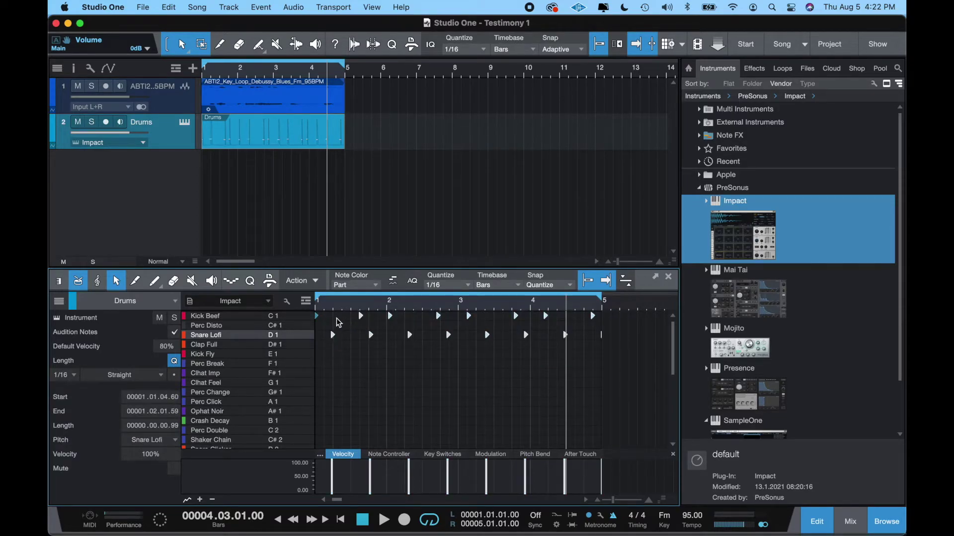
click(616, 325)
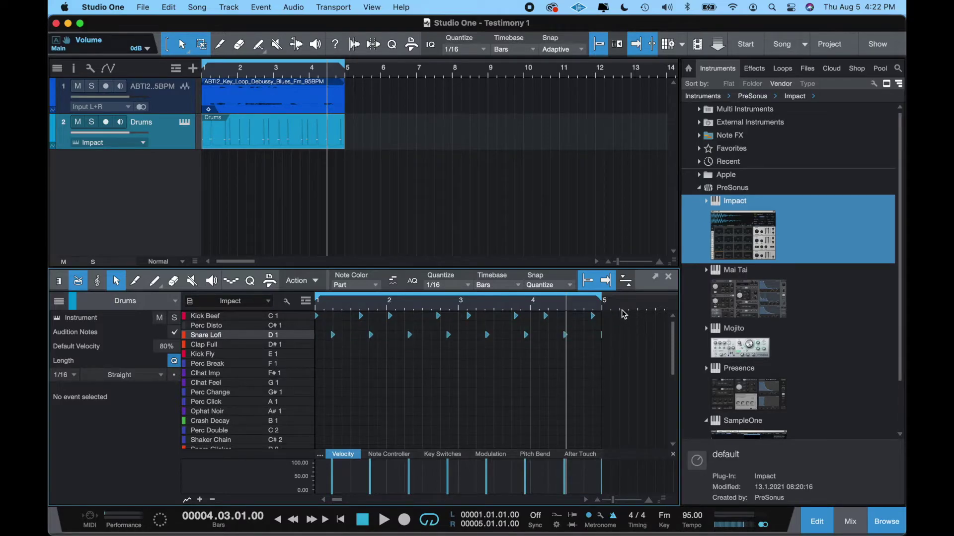
drag(421, 371, 317, 330)
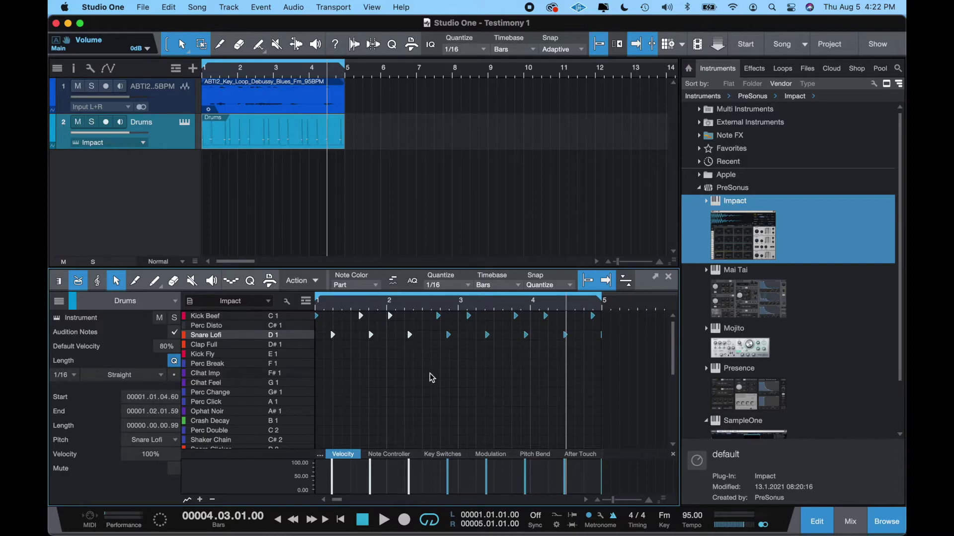
key(shift+s)
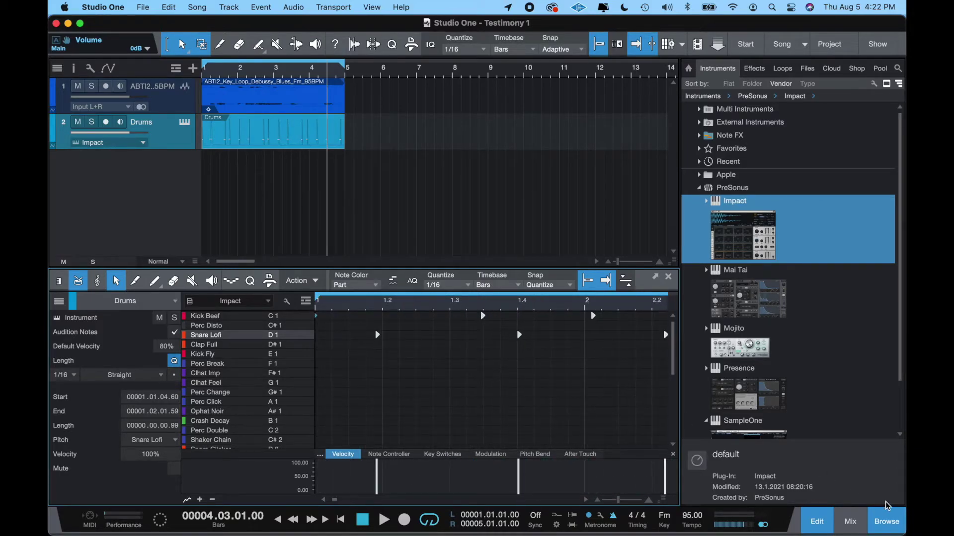
- Hide the browser, select all notes in both drum rows, and open the quantize settings
click(887, 521)
key(w)
key(w)
key(w)
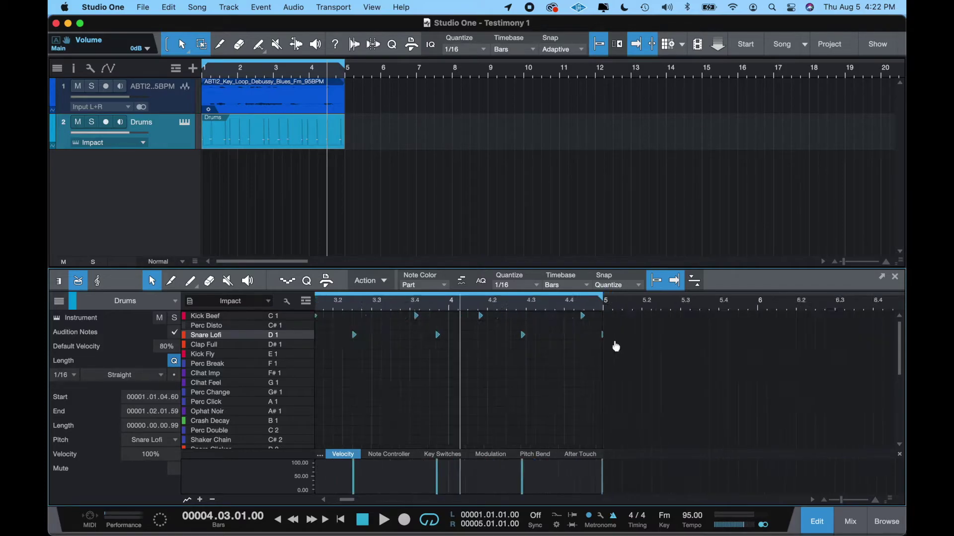
key(e)
key(e)
key(w)
key(w)
key(w)
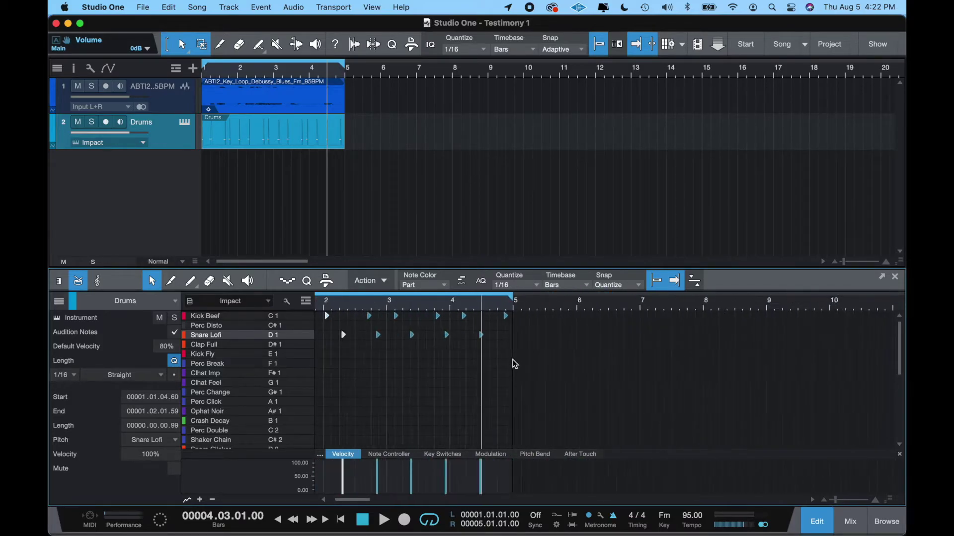
drag(526, 314, 284, 333)
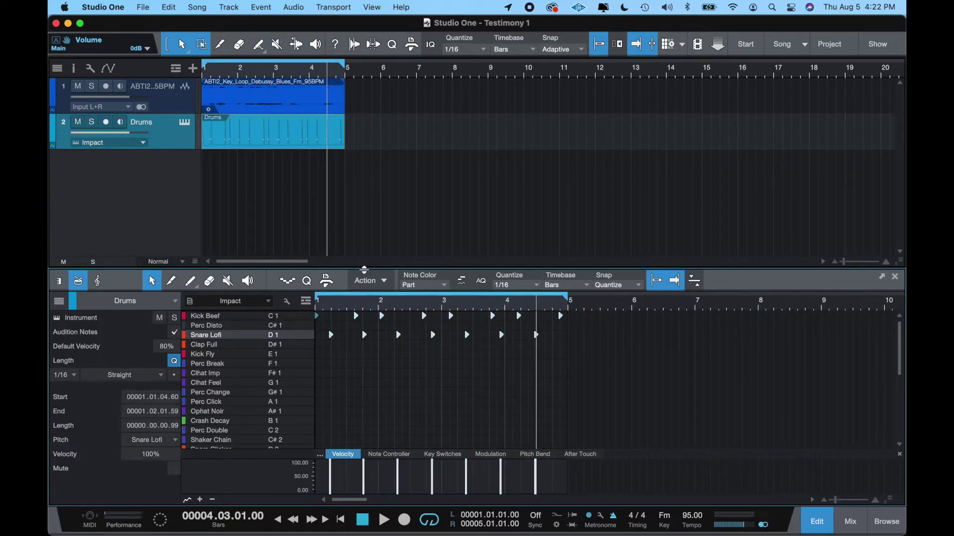
click(307, 280)
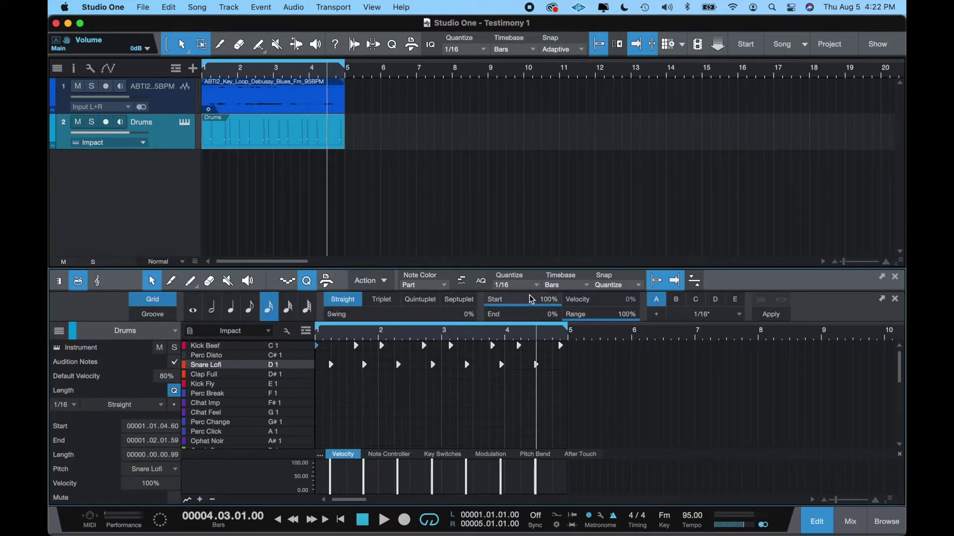
- Quantize the selected drum notes to a 1/4 grid and play the song back from bar 1
click(701, 318)
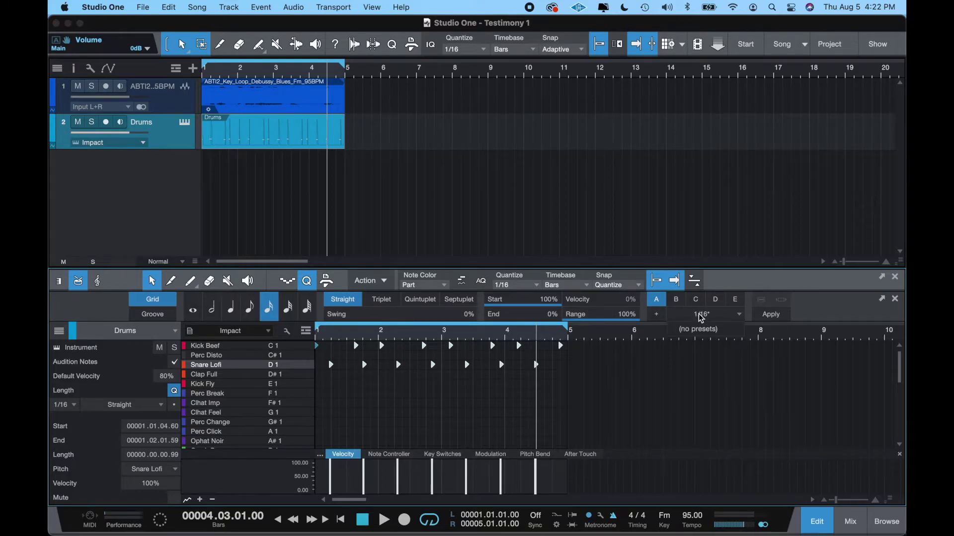
click(734, 319)
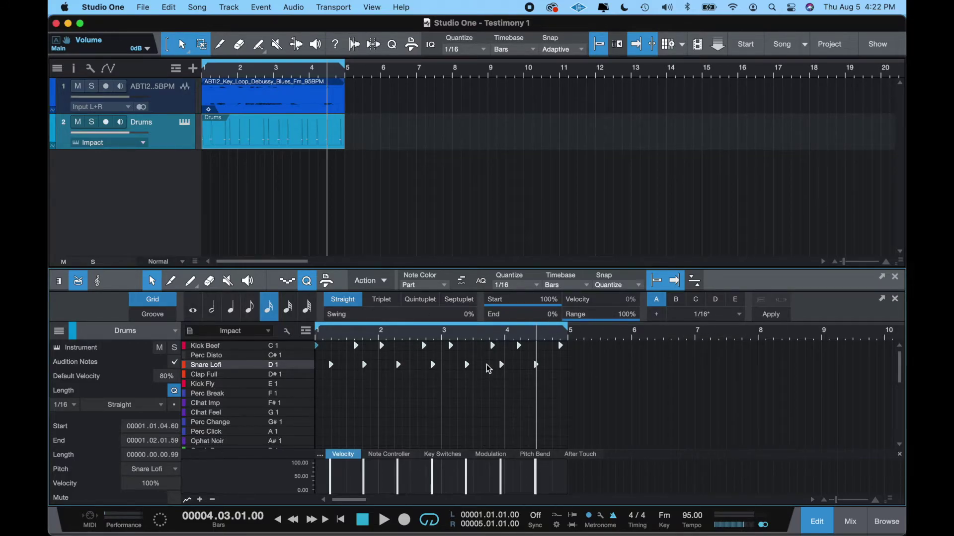
click(519, 285)
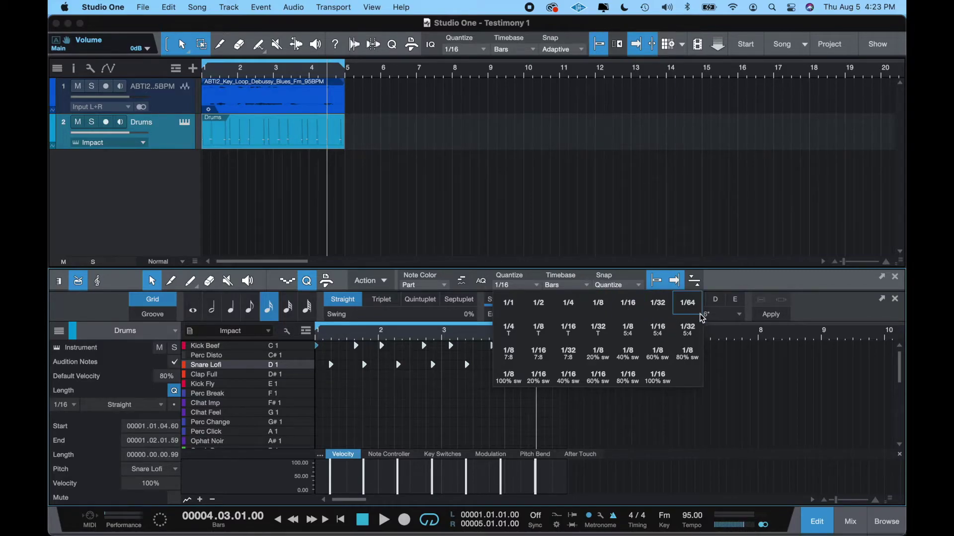
click(626, 309)
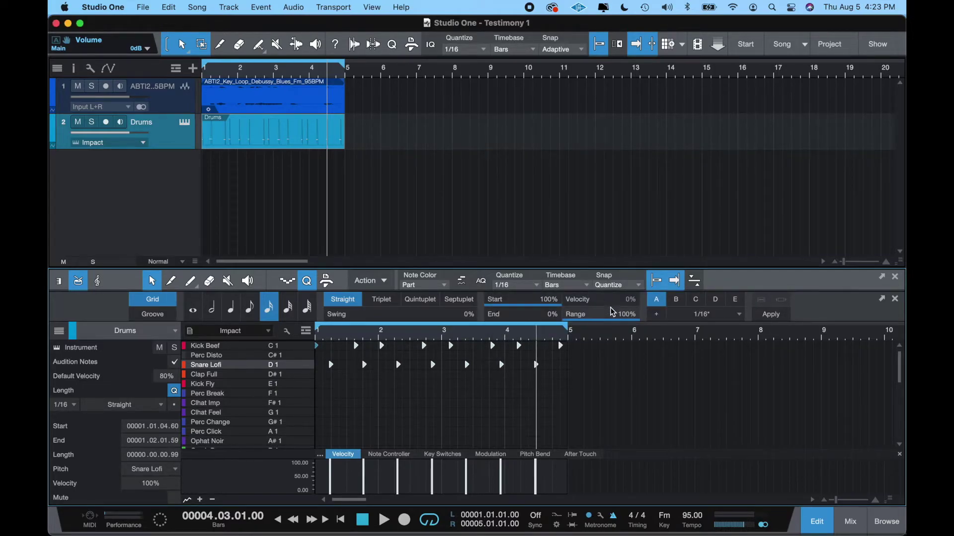
click(517, 285)
click(564, 303)
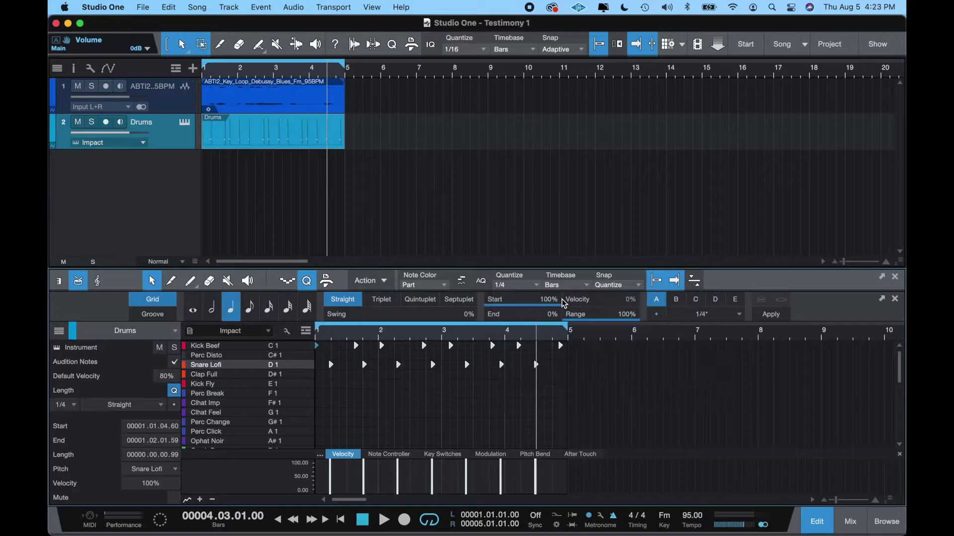
click(773, 316)
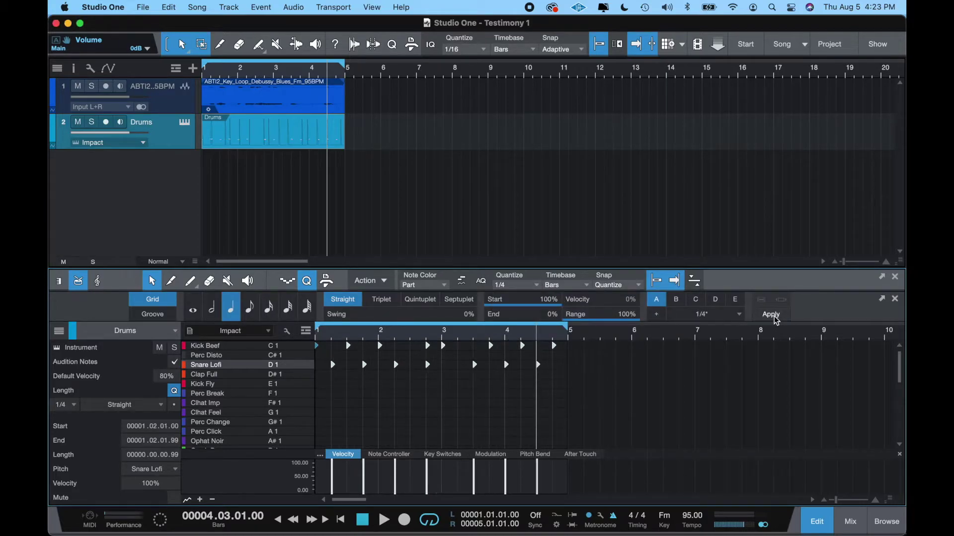
click(362, 519)
key(space)
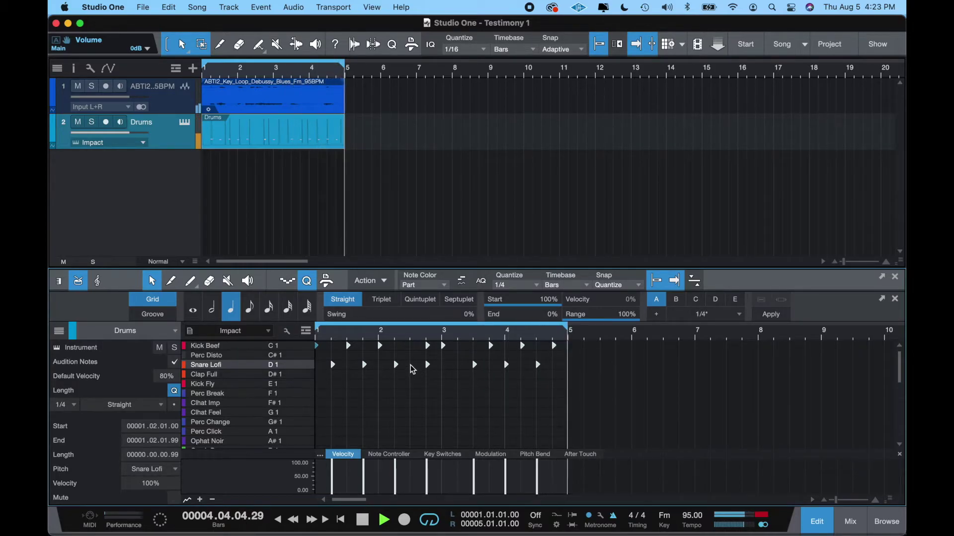
- Save the song, clear the note selection, fit bars 1–5 and replay the pattern from the start
key(space)
key(super+s)
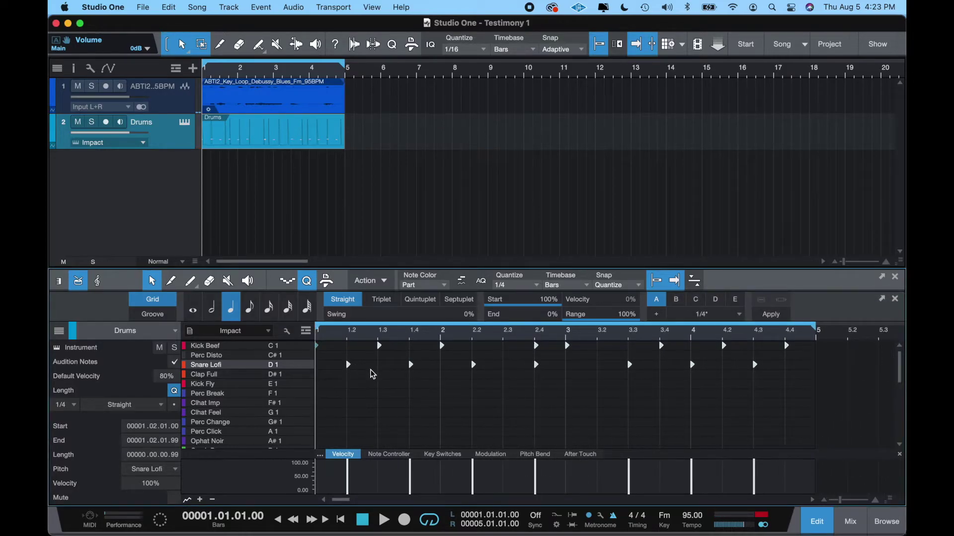
click(341, 373)
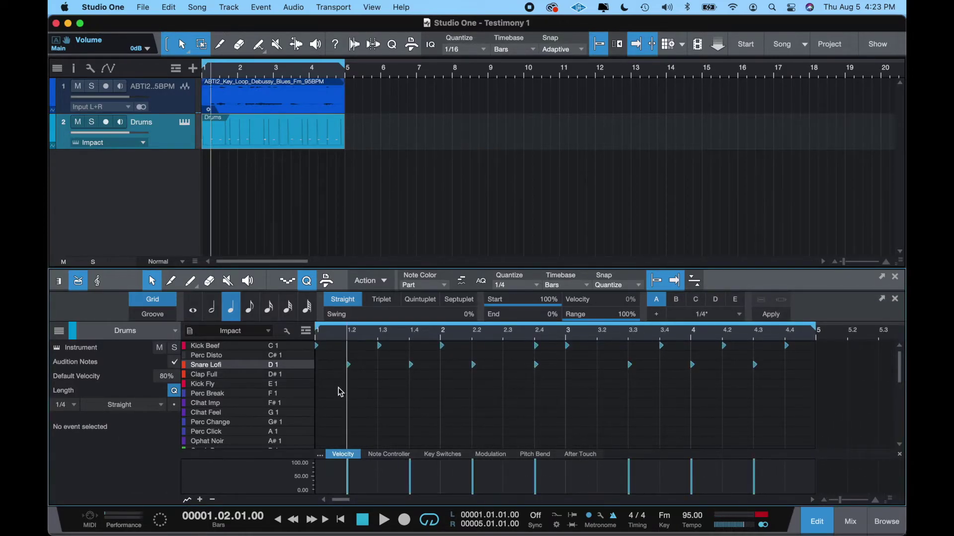
key(z)
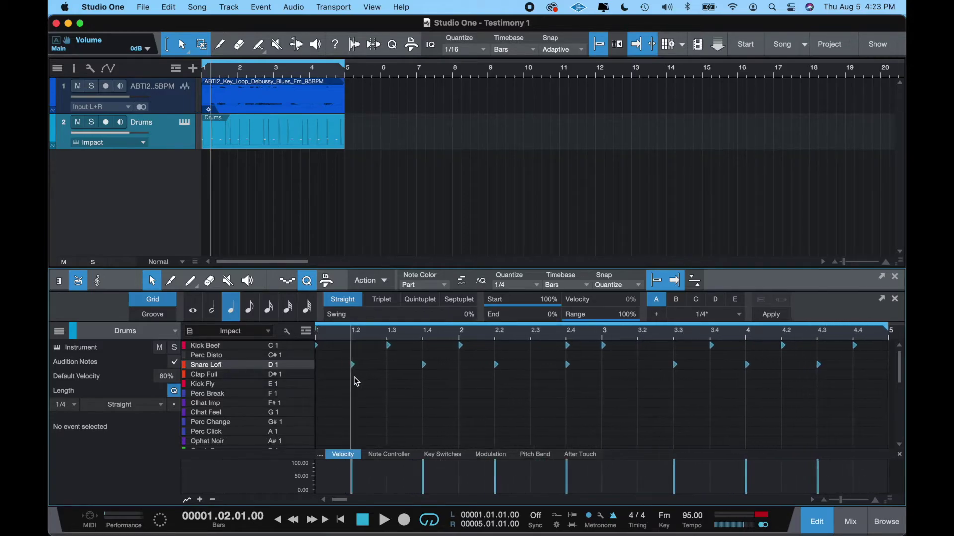
key(space)
key(space)
click(361, 526)
key(space)
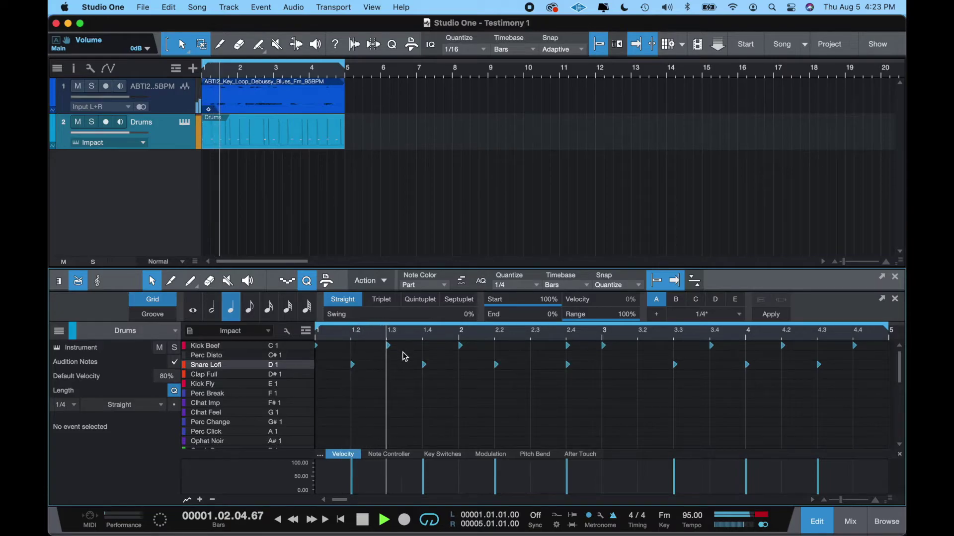
- Move the Kick Beef hit from 1.3 to 1.4 and the Snare Lofi hit onto bar 2, then play back
key(space)
drag(389, 347, 461, 366)
key(space)
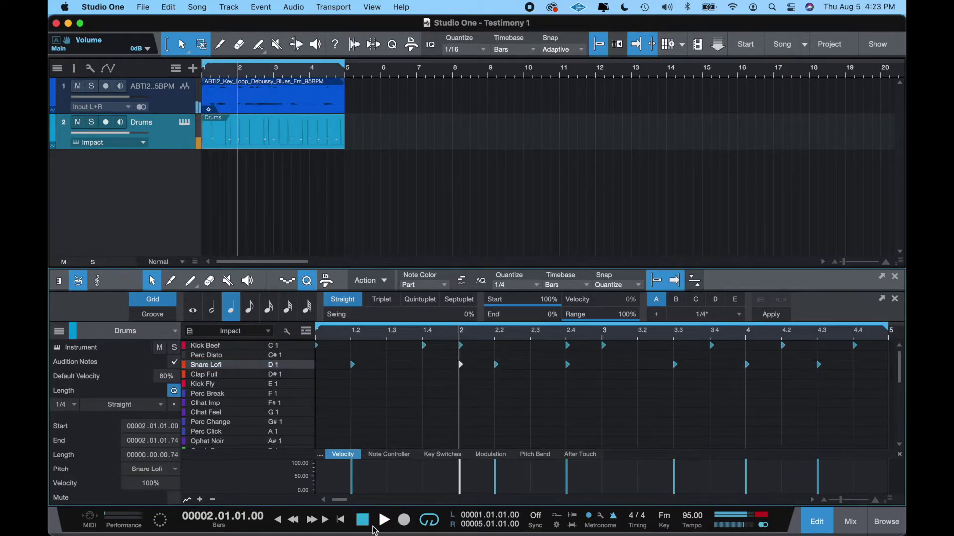
key(Home)
key(space)
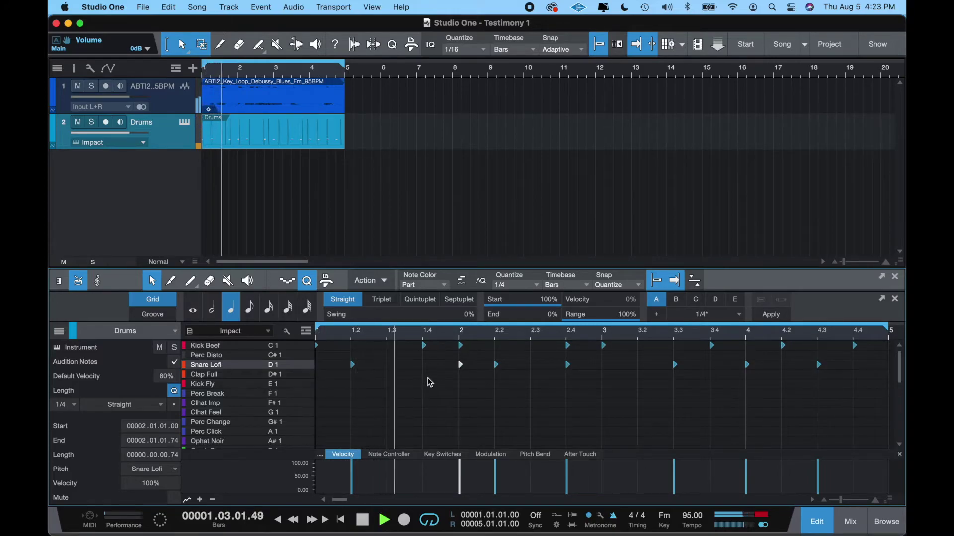
key(space)
- Set the quantize grid to 1/32
click(568, 284)
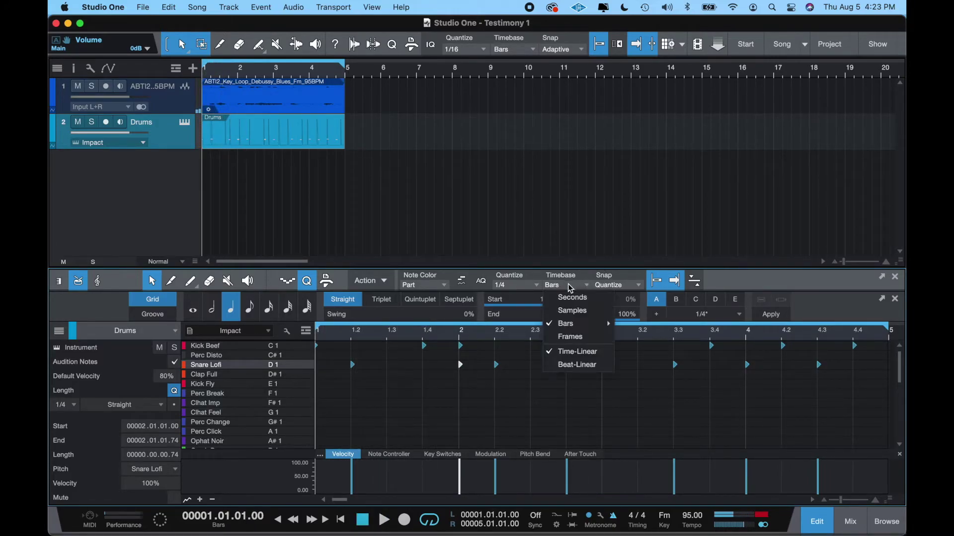
click(567, 284)
click(699, 313)
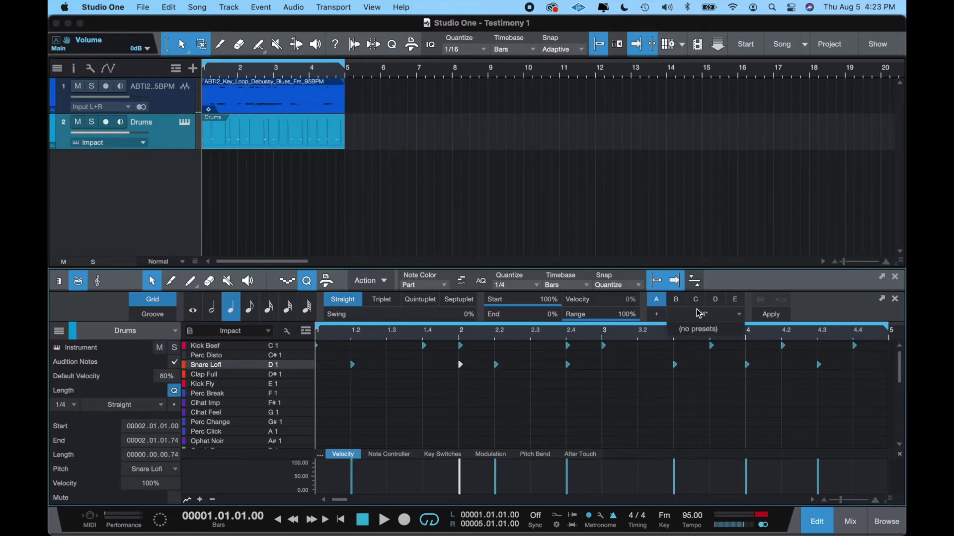
click(712, 318)
click(539, 286)
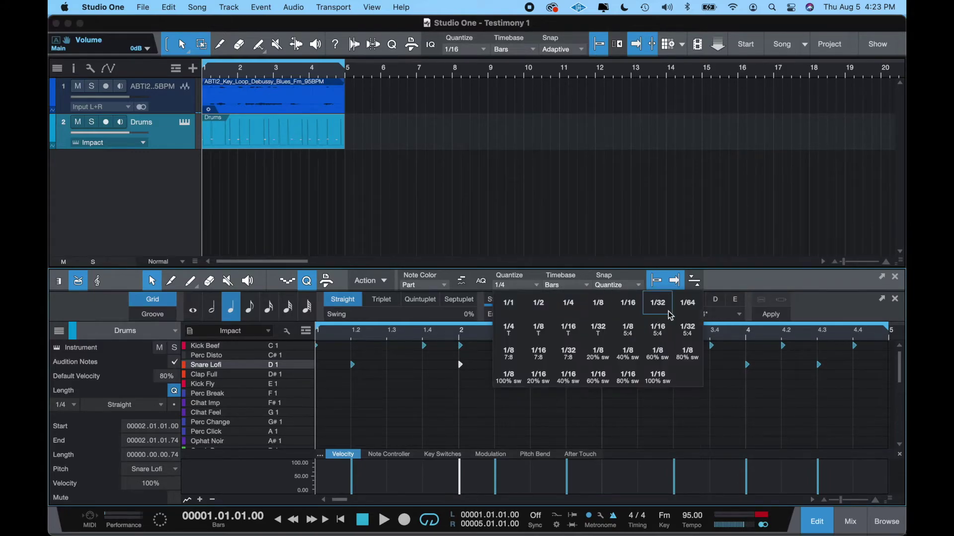
click(652, 309)
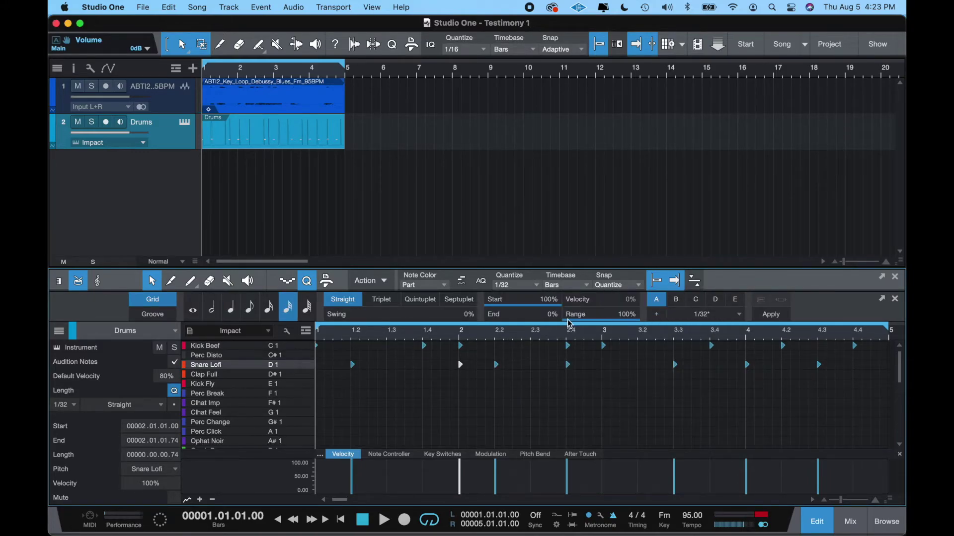
- Move the Kick Beef hit to 1.3.3 and play the pattern from the start
click(425, 346)
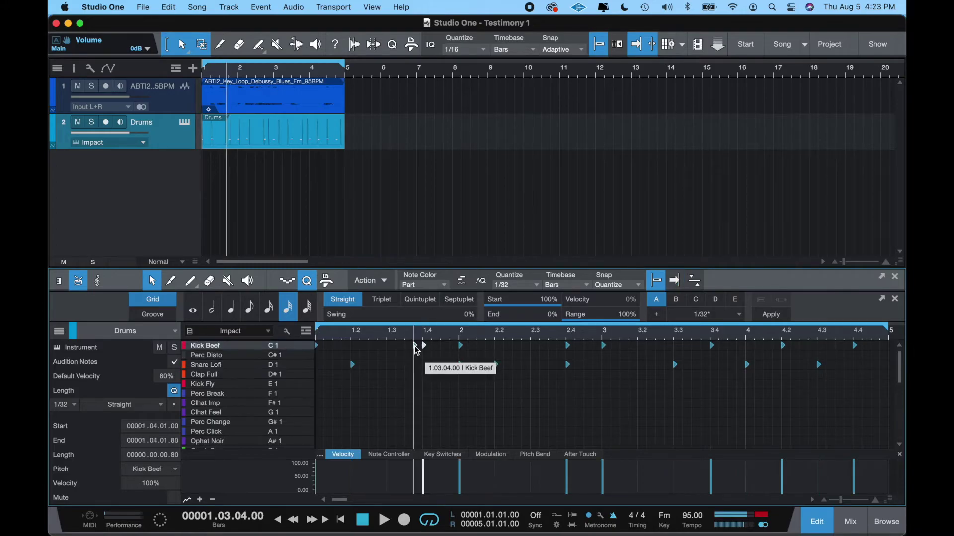
click(362, 520)
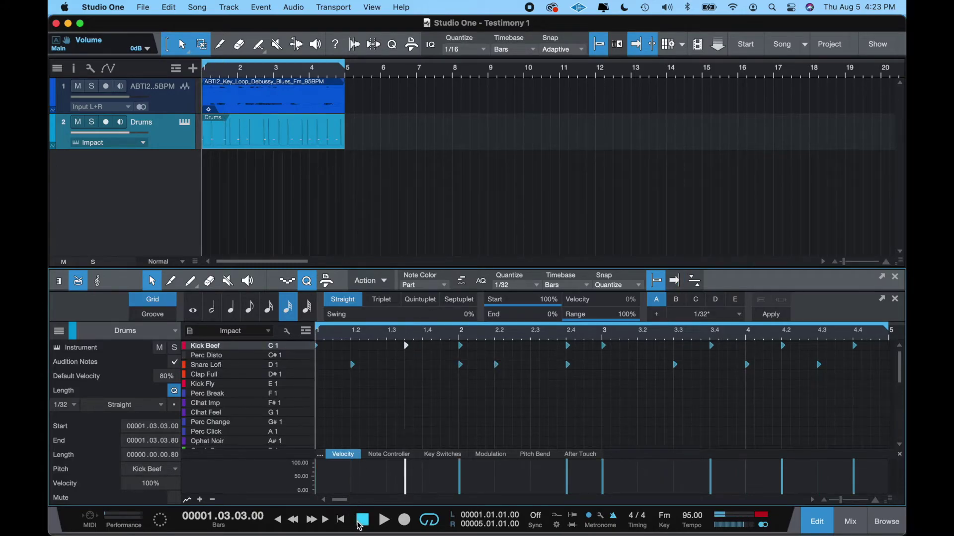
key(space)
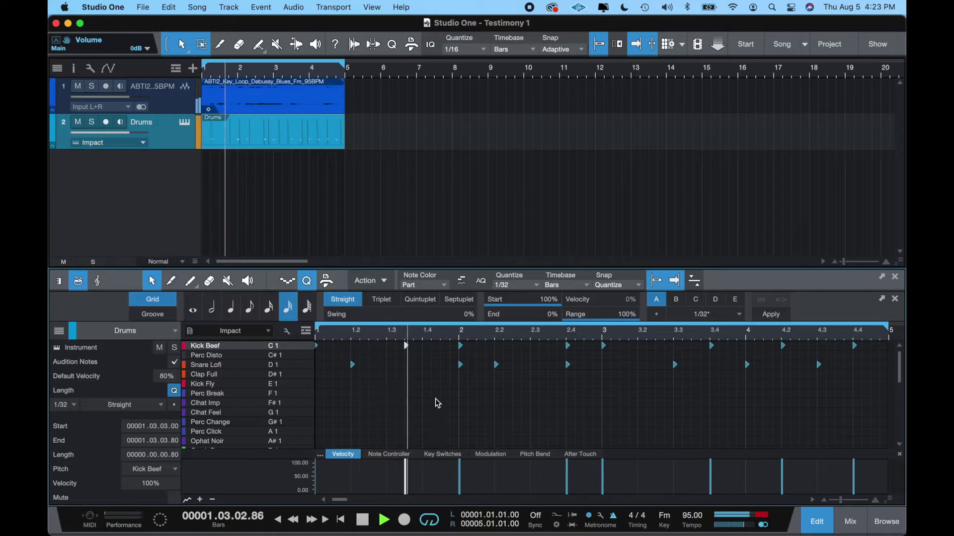
key(space)
- Place the Snare Lofi hit exactly on 1.4 and replay the pattern from bar 1
click(460, 365)
drag(431, 368, 429, 368)
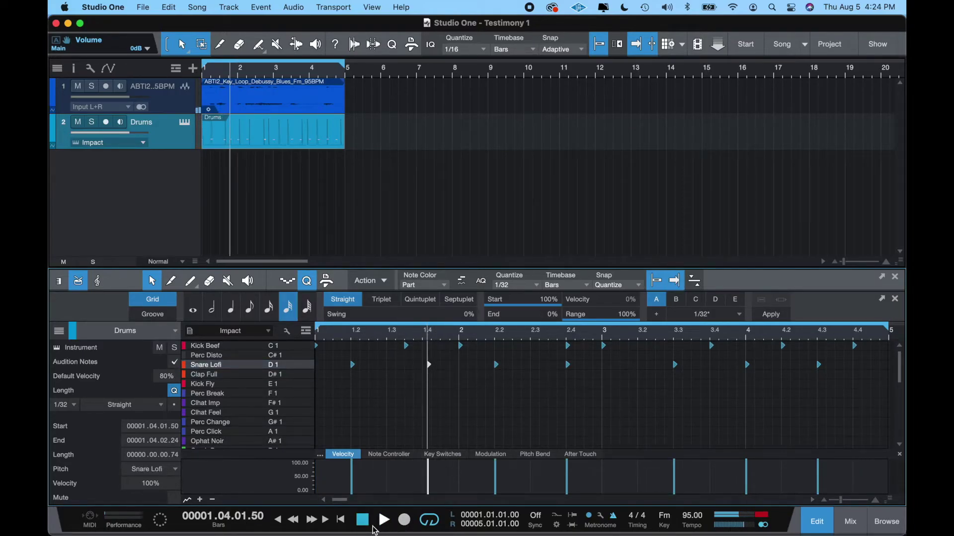
key(space)
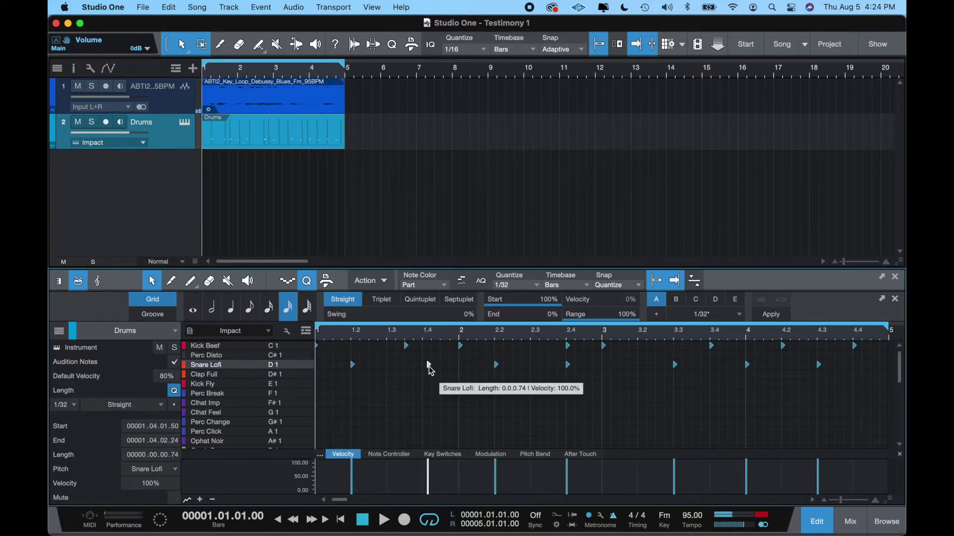
drag(429, 368, 424, 367)
key(space)
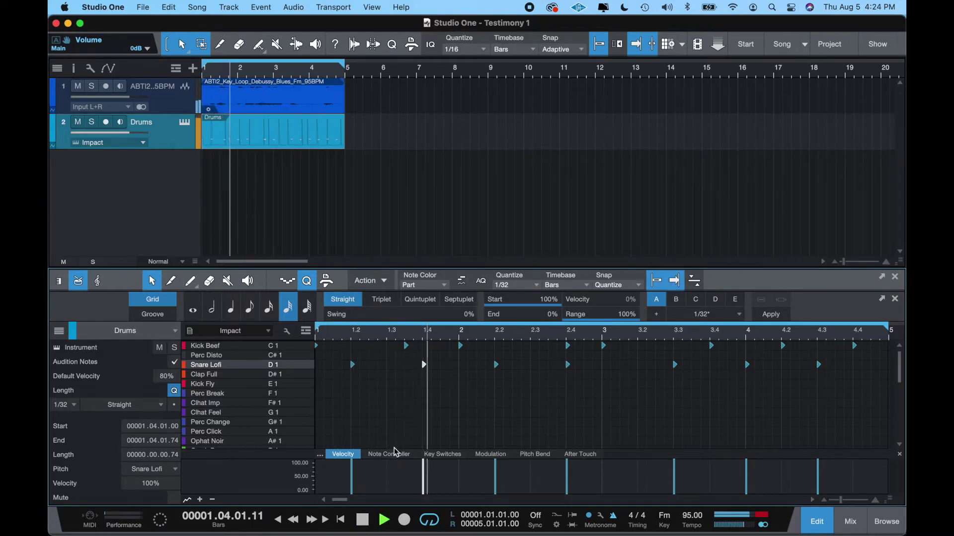
key(space)
- Zoom out and delete the drum notes from bar 2 to bar 5
key(w)
key(w)
drag(379, 346, 591, 379)
key(Delete)
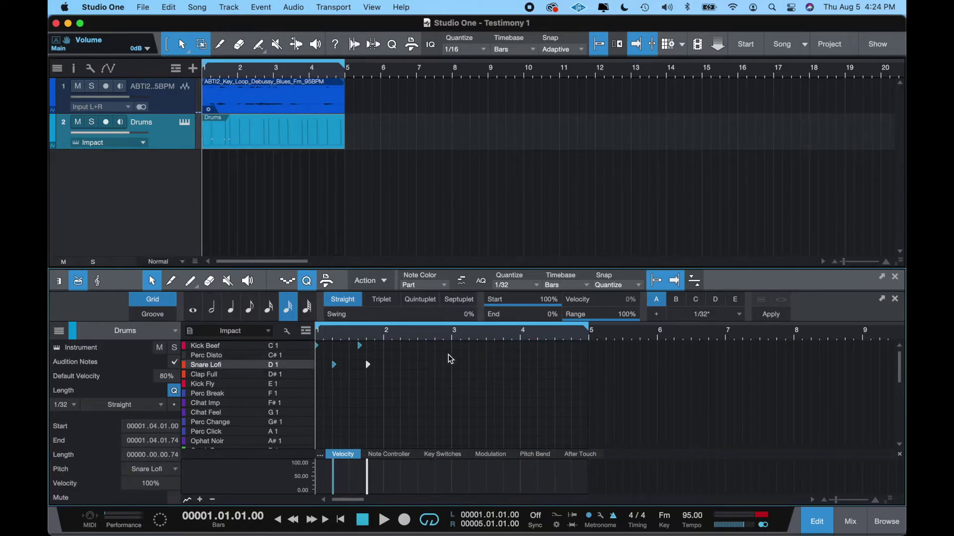
- Select the bar-1 kick and snare notes and trial-paste them at bar 2, undoing the pastes
drag(396, 341, 316, 383)
key(super+v)
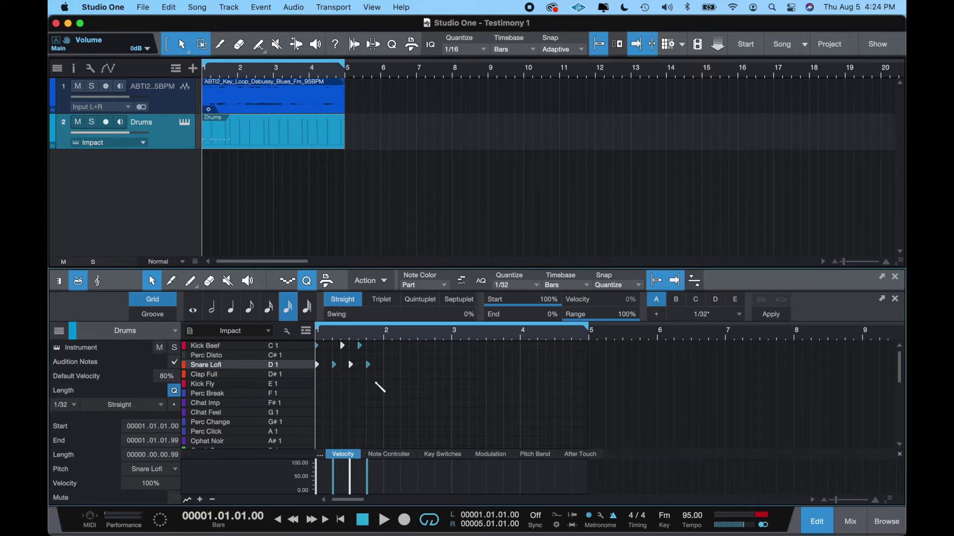
key(super+z)
click(385, 337)
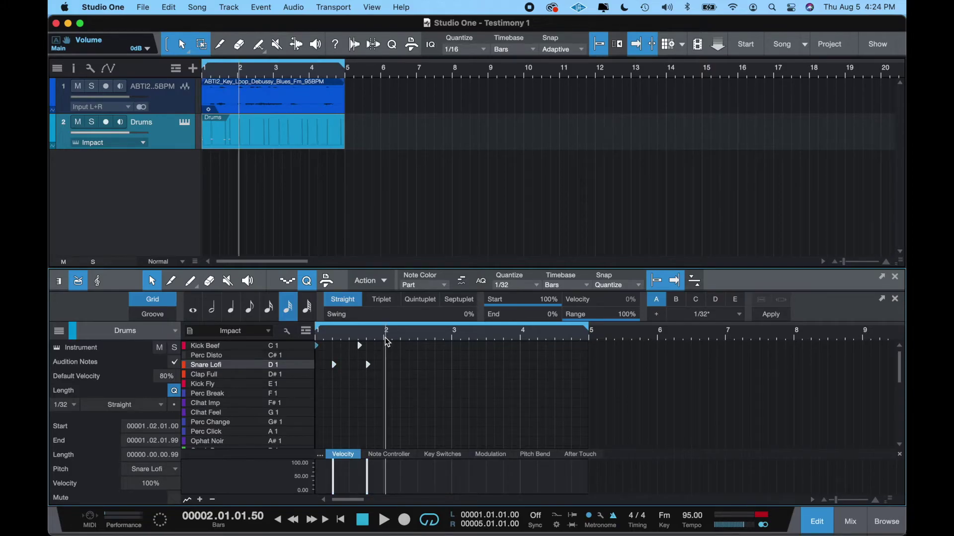
key(super+v)
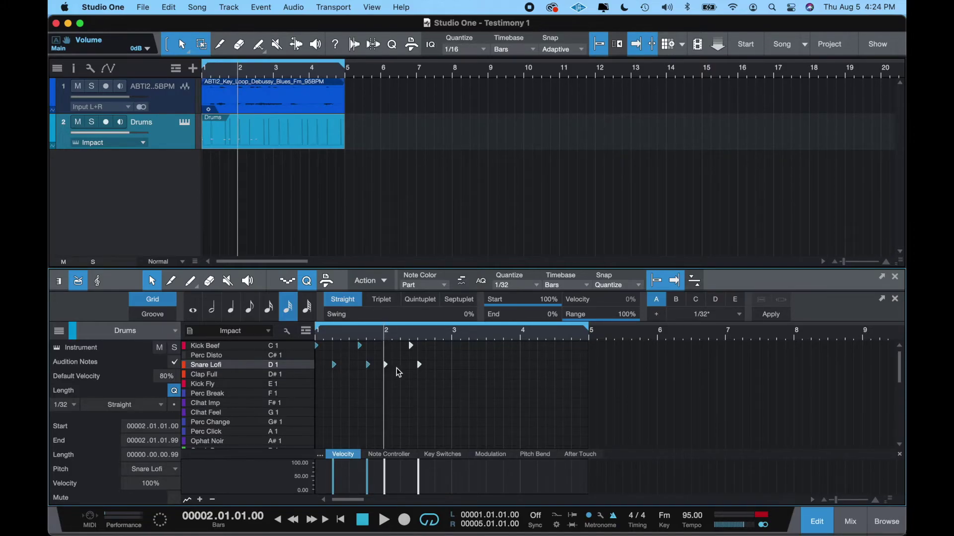
key(e)
scroll(505, 387, down, 1)
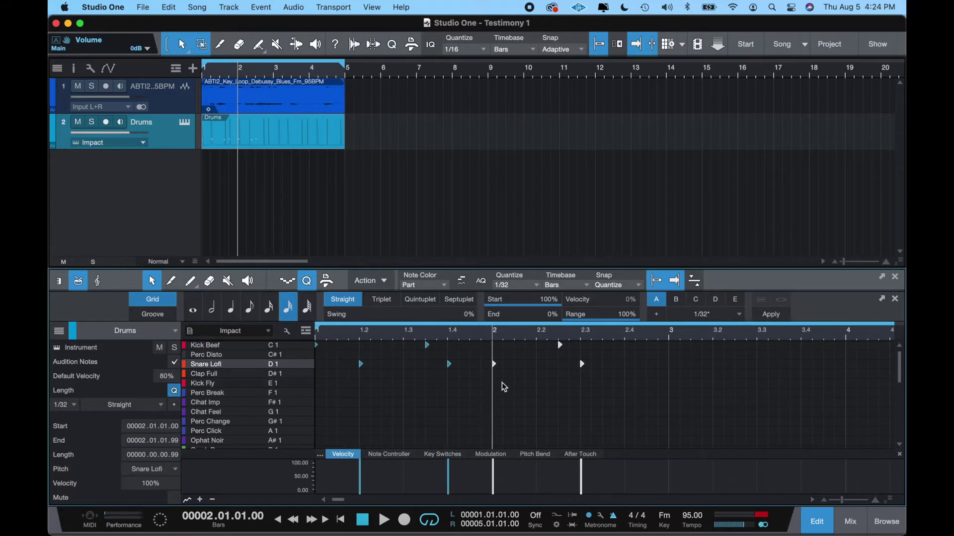
key(super+z)
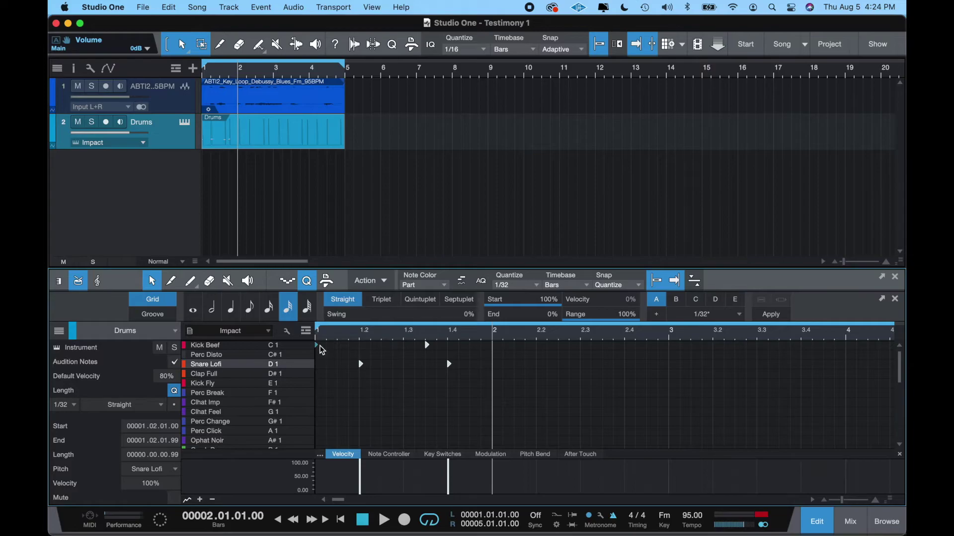
- Copy the three bar-1 drum notes into bar 2 and add duplicated Kick Beef hits there
drag(464, 349, 313, 387)
key(super+v)
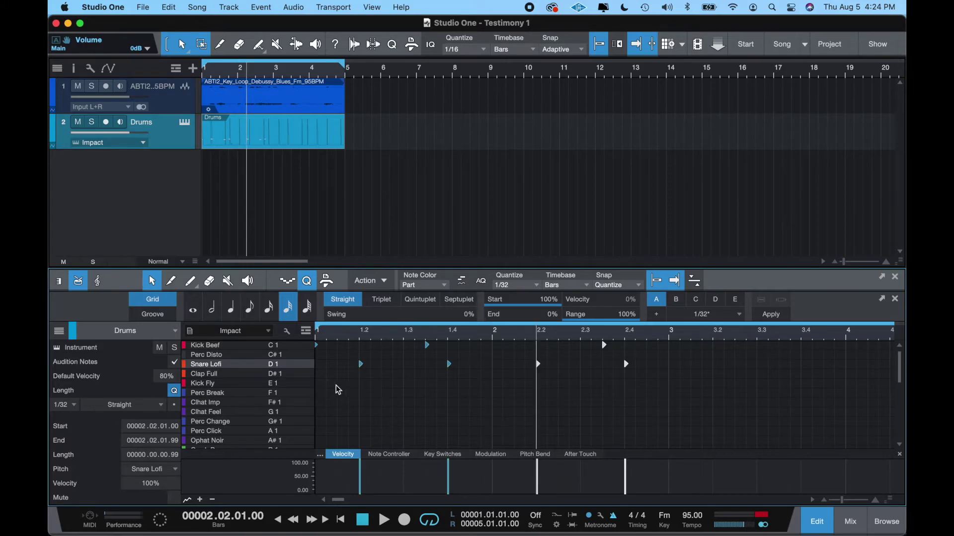
click(495, 345)
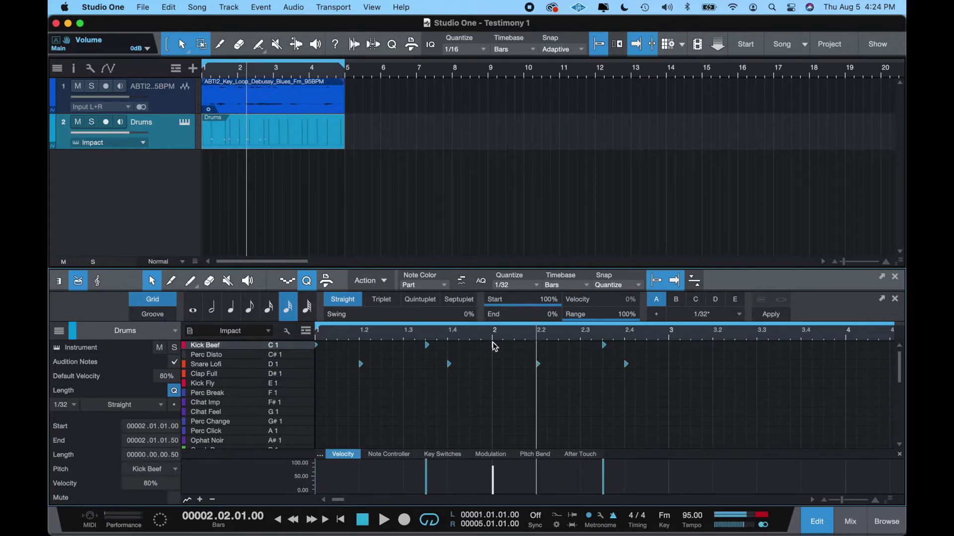
scroll(508, 367, right, 3)
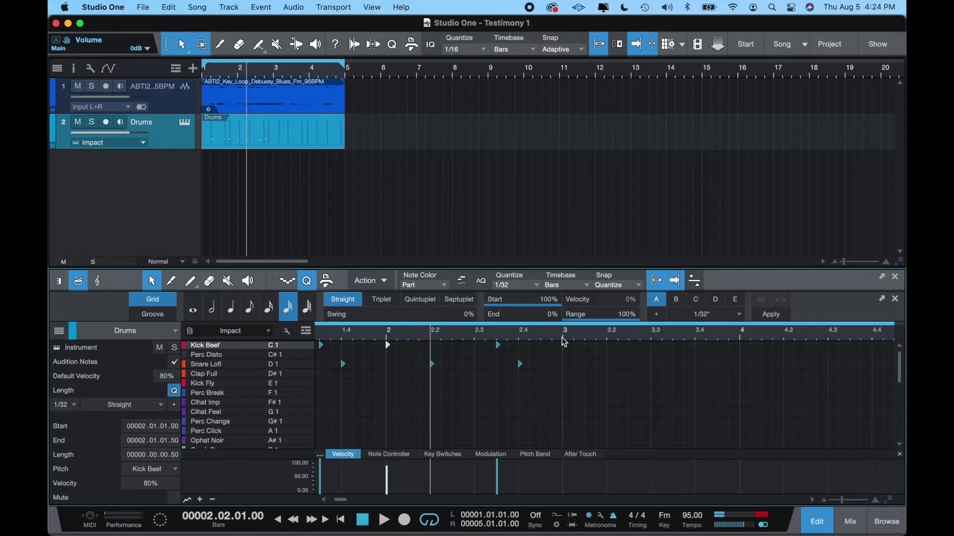
click(564, 342)
key(d)
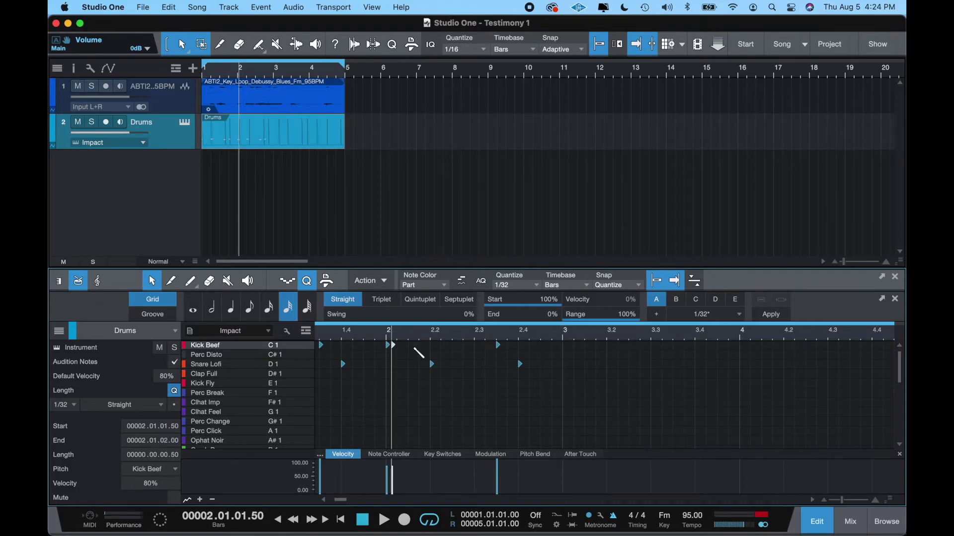
click(389, 340)
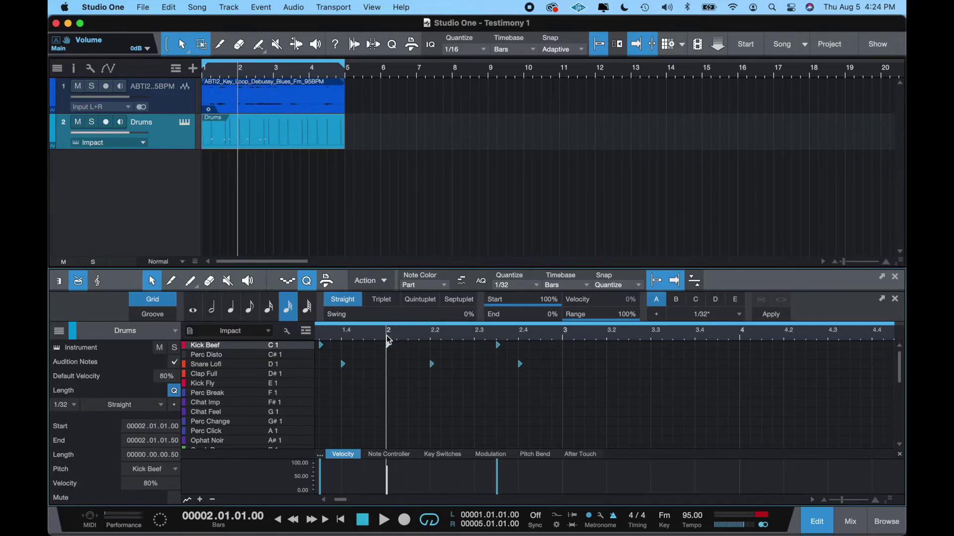
key(d)
- Duplicate the bar-2 kick and snare notes into bars 3 and 4
drag(380, 342, 556, 386)
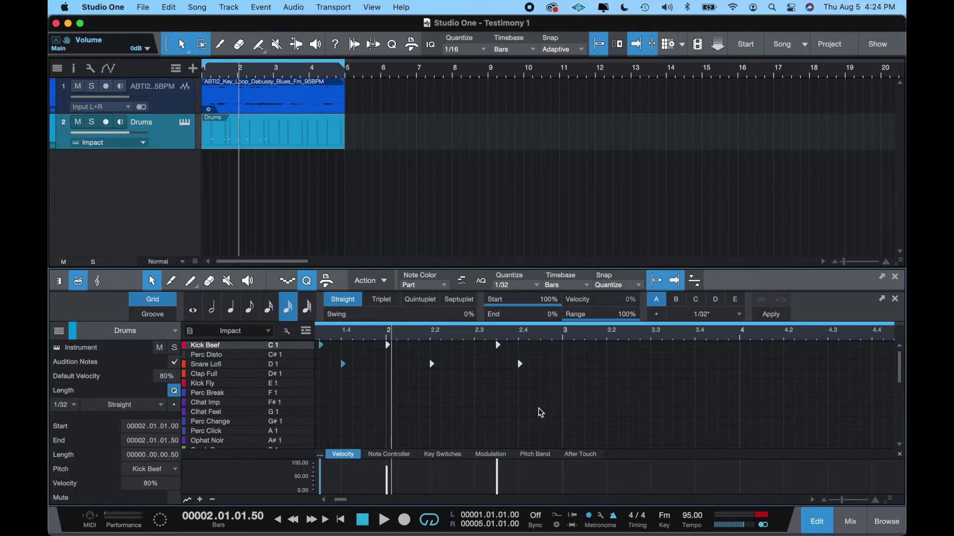
key(d)
scroll(546, 416, right, 3)
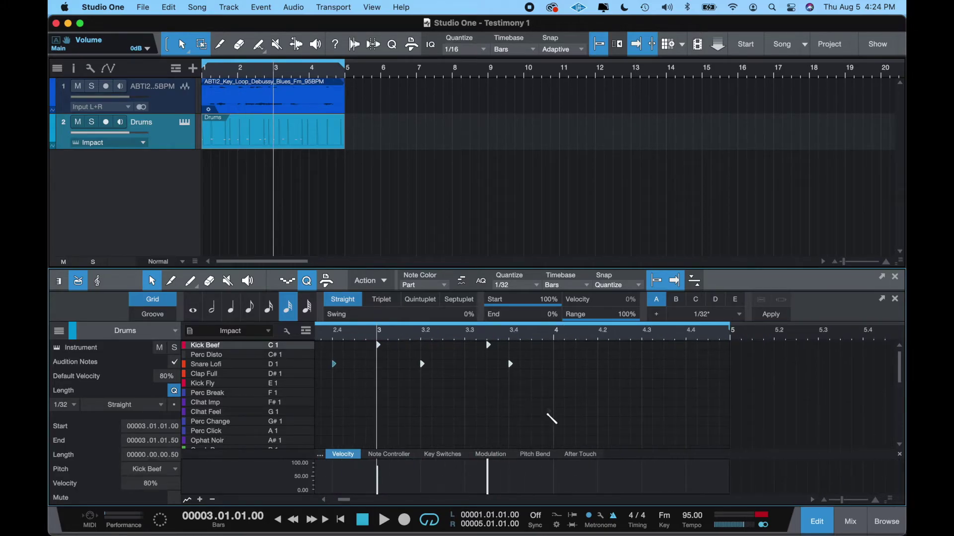
key(d)
scroll(548, 414, down, 5)
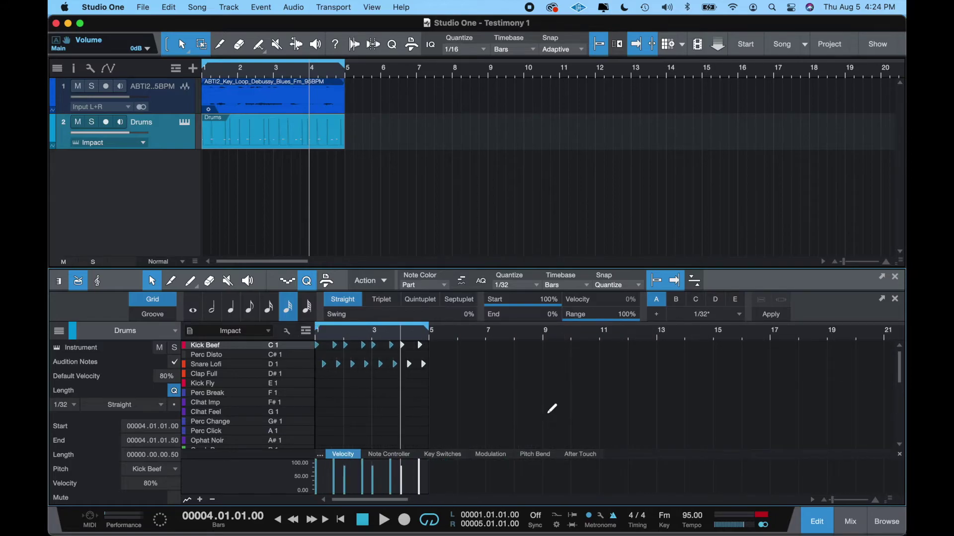
click(363, 525)
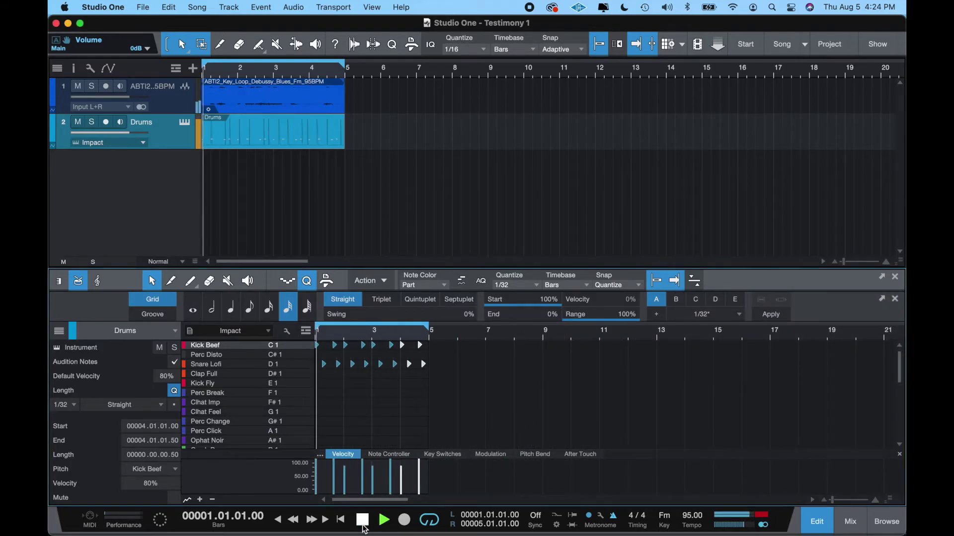
key(space)
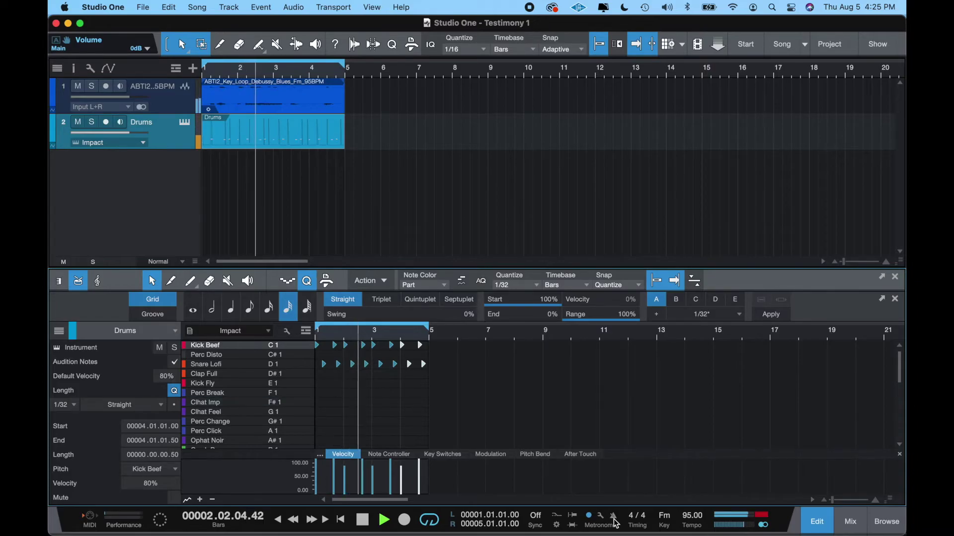
key(space)
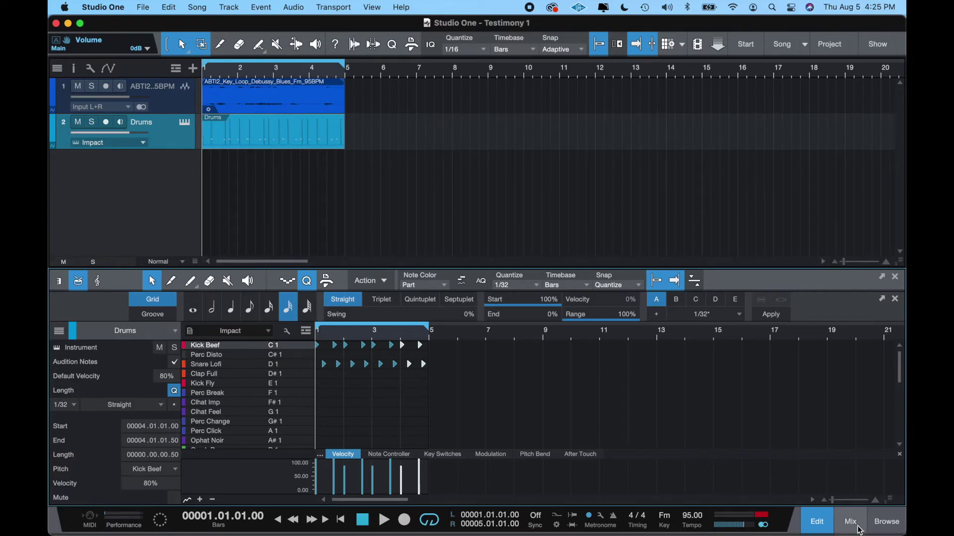
- Close the drum editor, select the key loop track, and make it taller and zoomed in
click(817, 522)
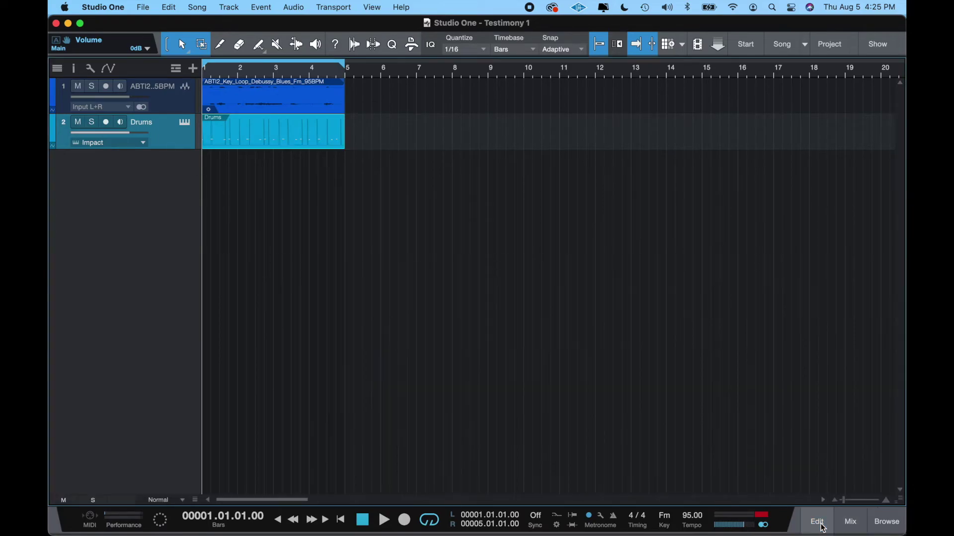
click(231, 106)
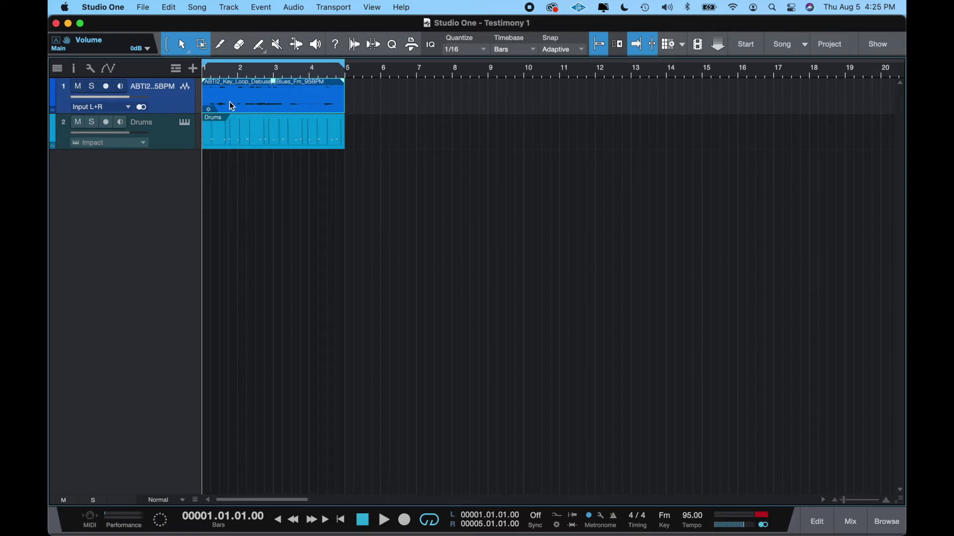
click(292, 7)
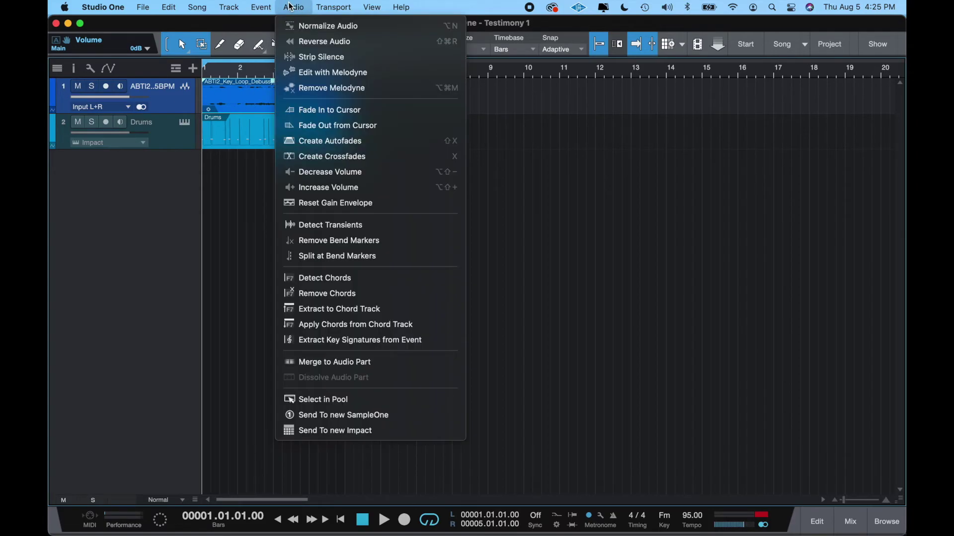
click(208, 215)
drag(183, 113, 189, 205)
key(e)
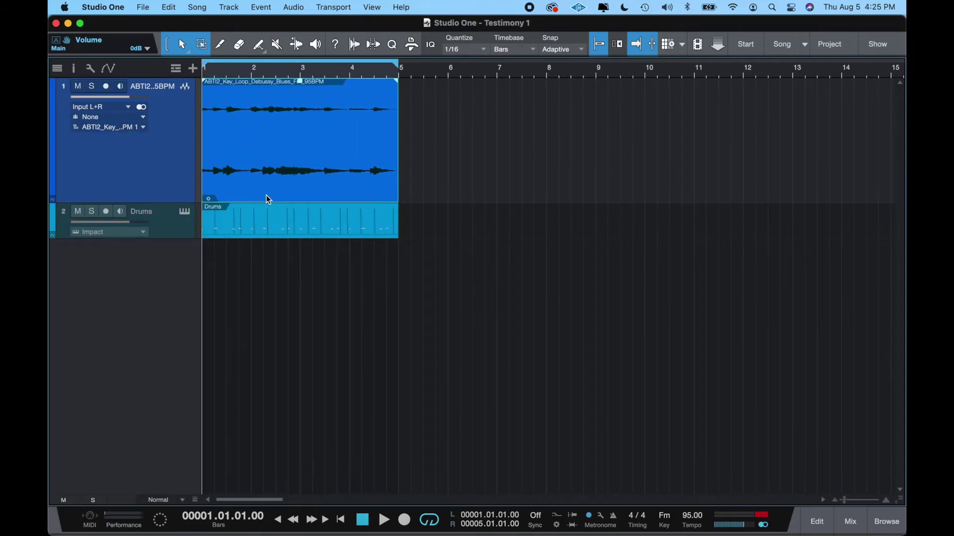
- Detect transients in the key loop, split it at them, save, and select all the slices
click(293, 7)
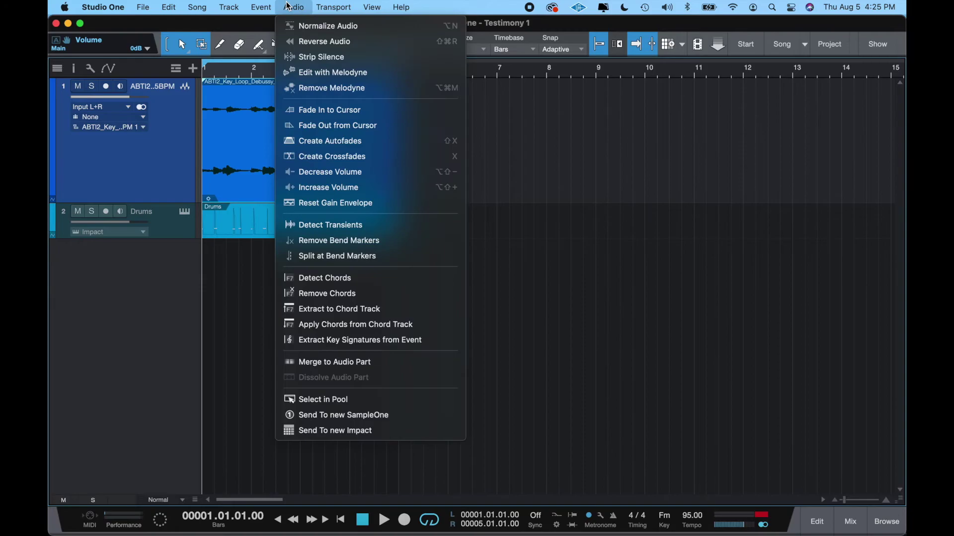
click(326, 228)
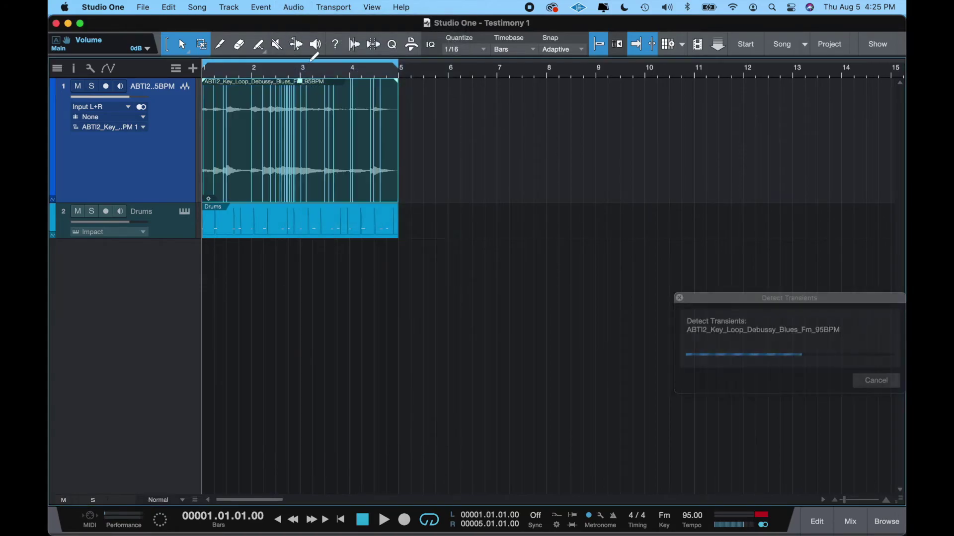
click(293, 7)
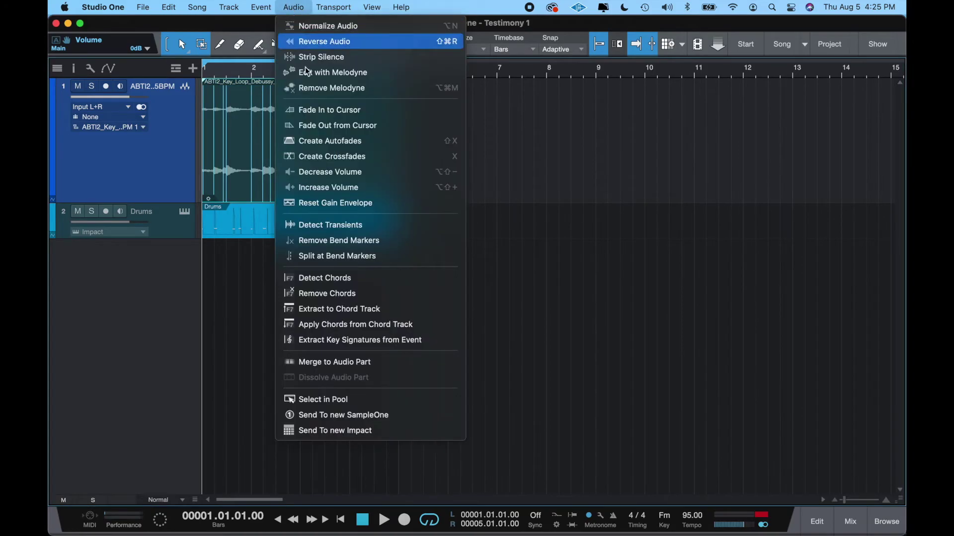
click(322, 256)
key(e)
key(e)
key(e)
key(e)
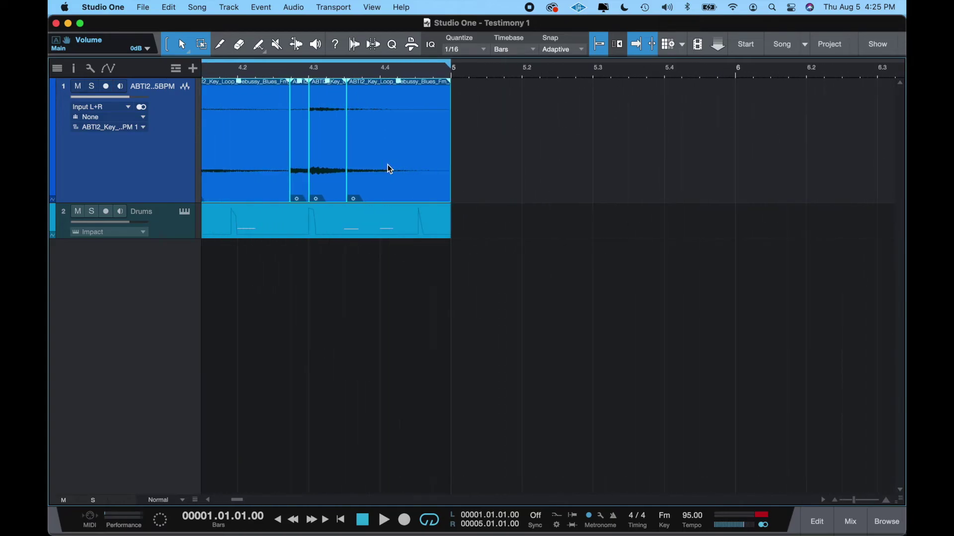
key(w)
key(w)
key(w)
key(w)
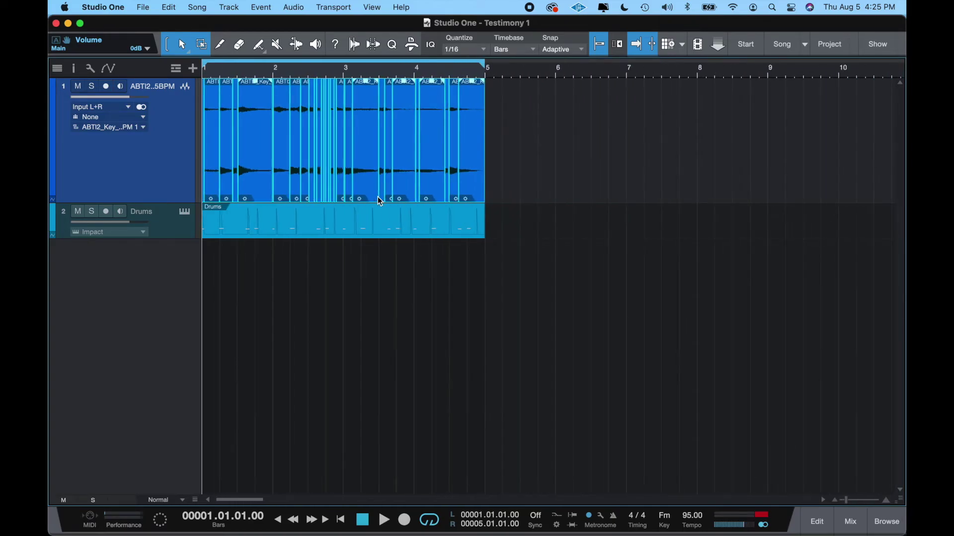
key(super+s)
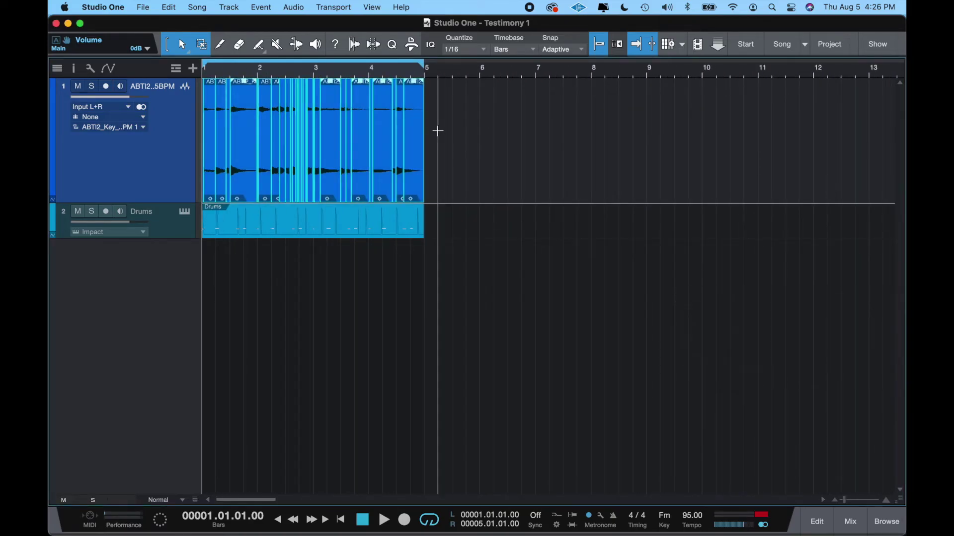
click(475, 156)
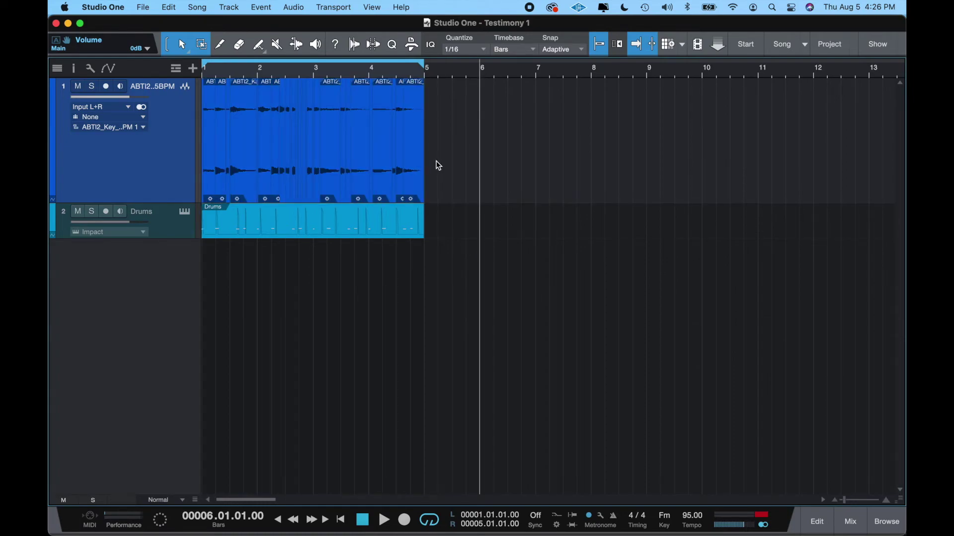
drag(437, 165, 199, 164)
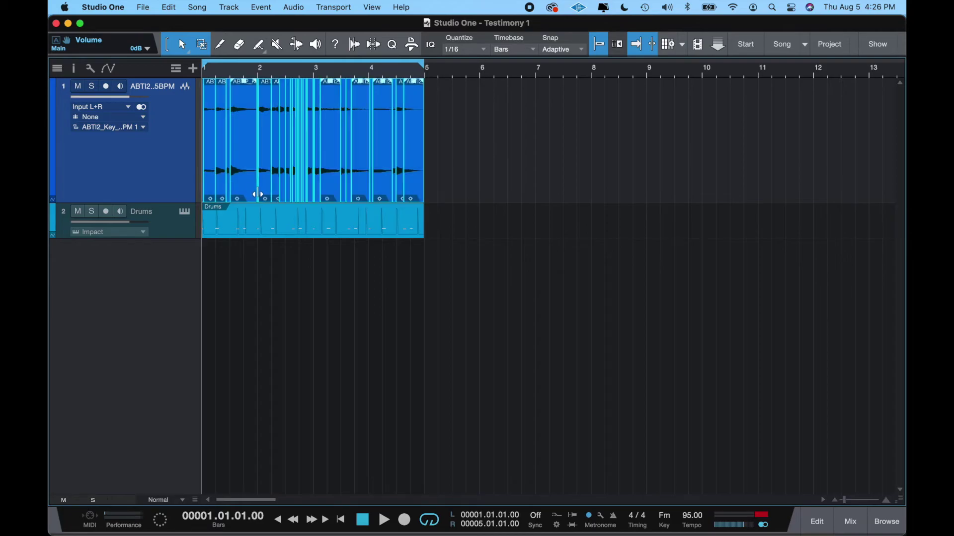
- Send the selected key loop slices to a new SampleOne XT track and close its editor
right_click(253, 190)
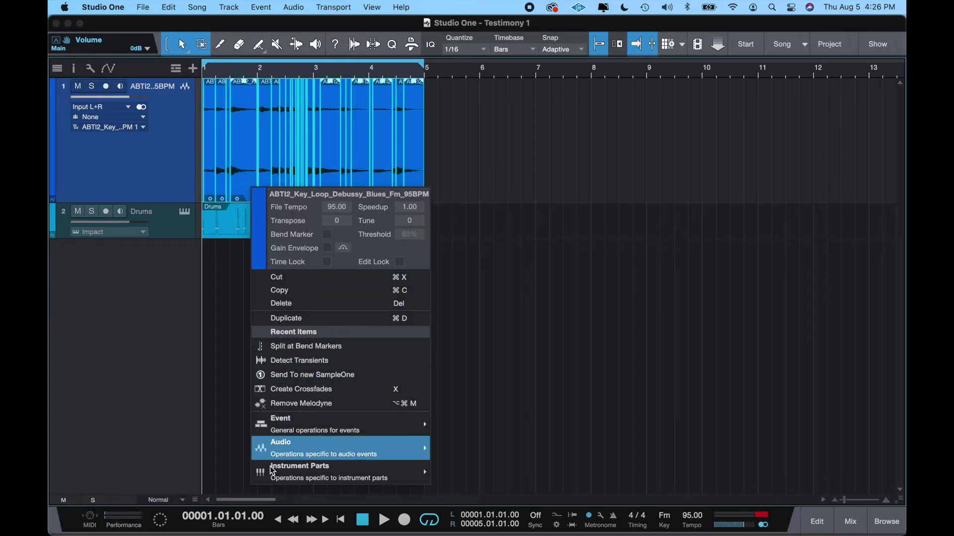
mouse_move(277, 459)
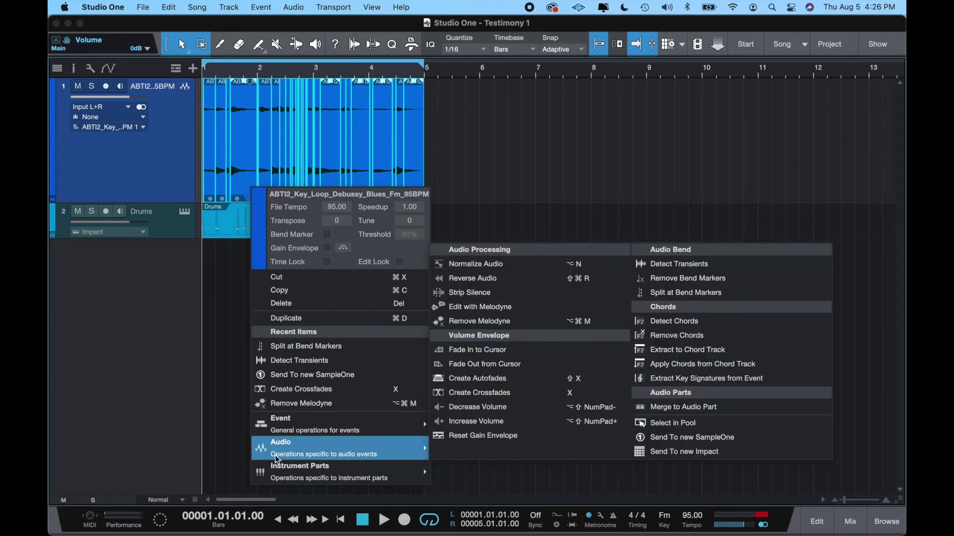
click(678, 438)
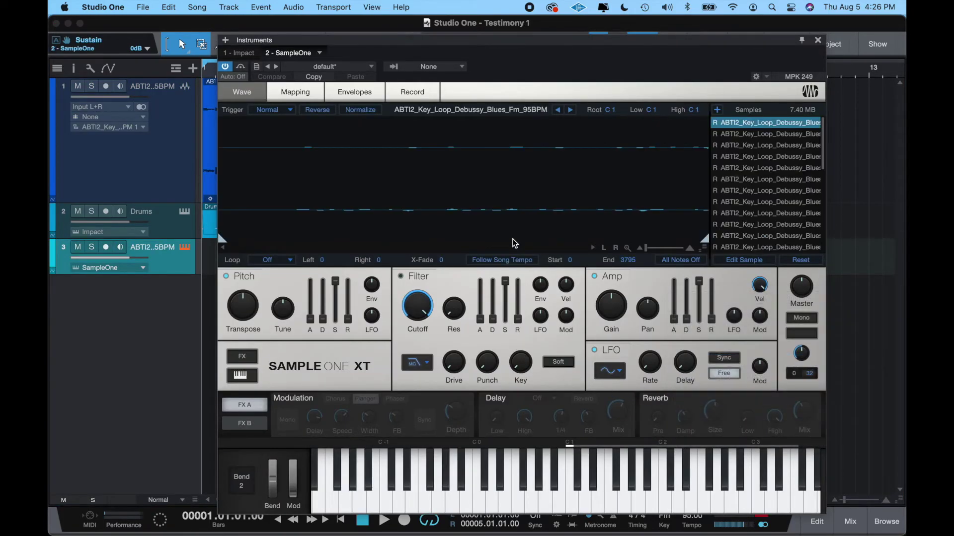
click(818, 40)
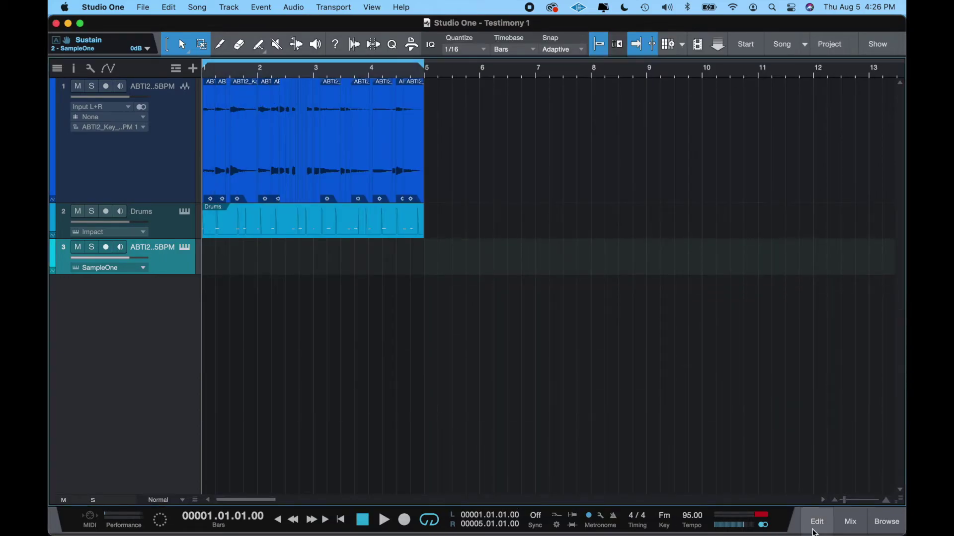
- Open the mixer console and check the Impact XT instrument on the Drums channel
click(844, 522)
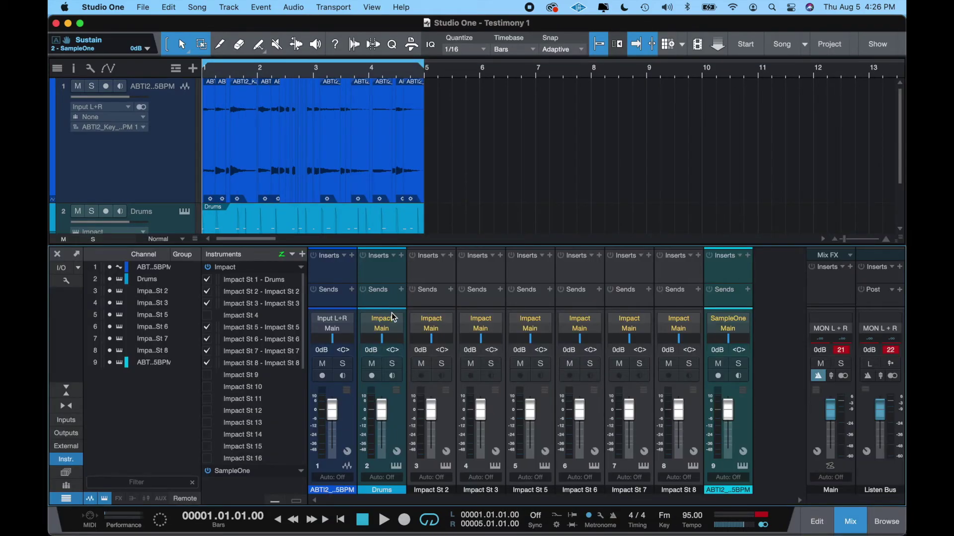
click(392, 323)
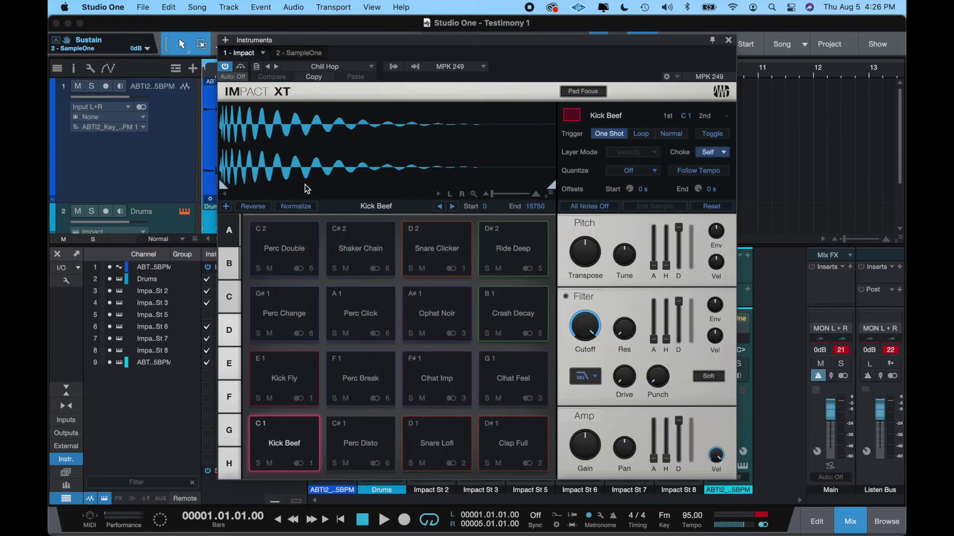
click(225, 67)
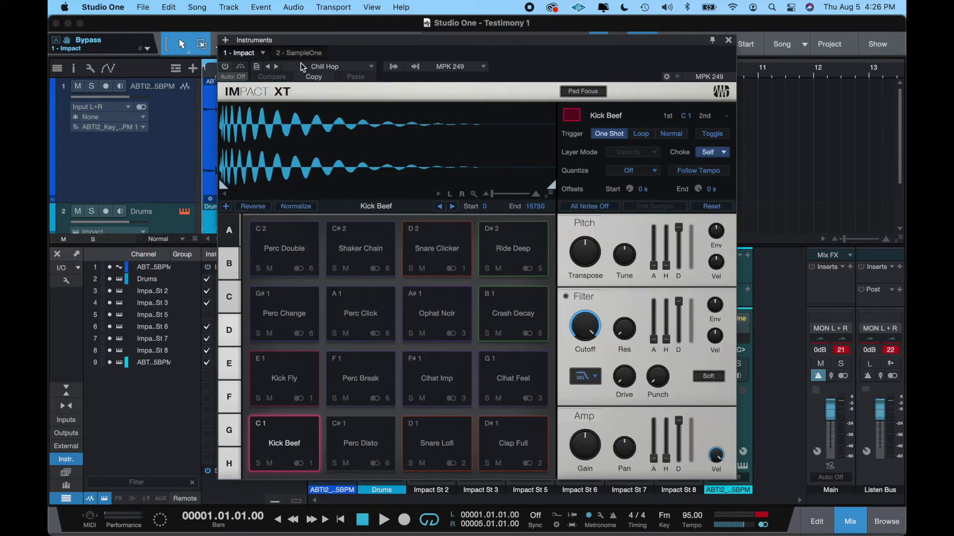
click(728, 41)
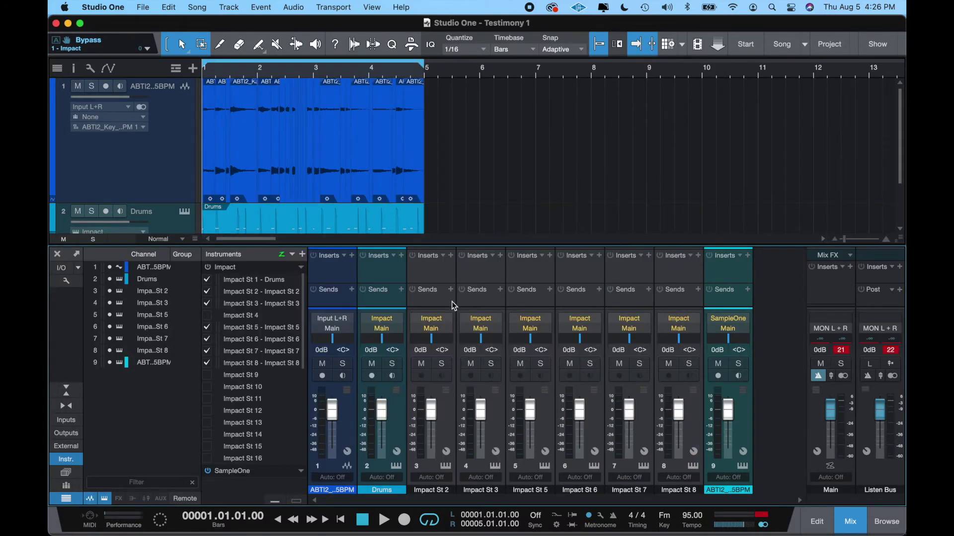
click(387, 320)
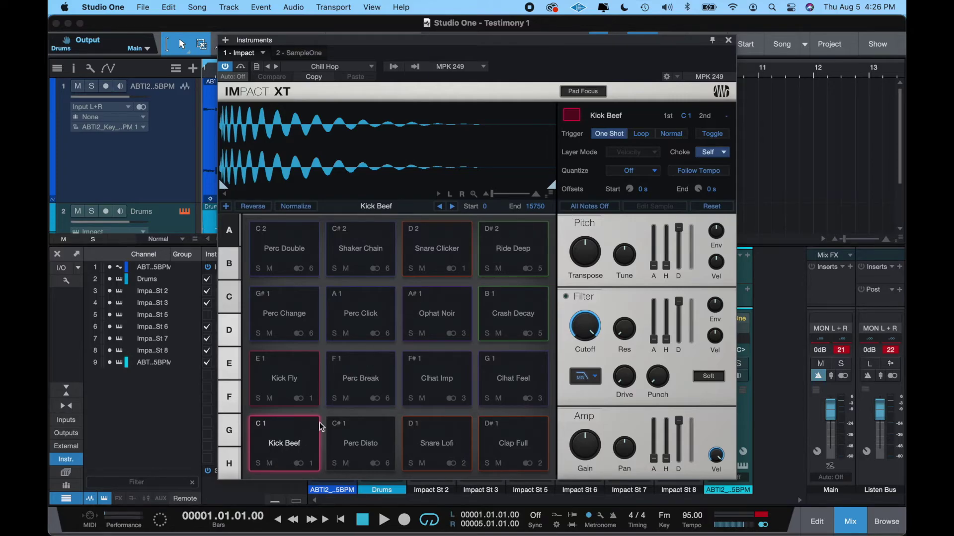
click(729, 40)
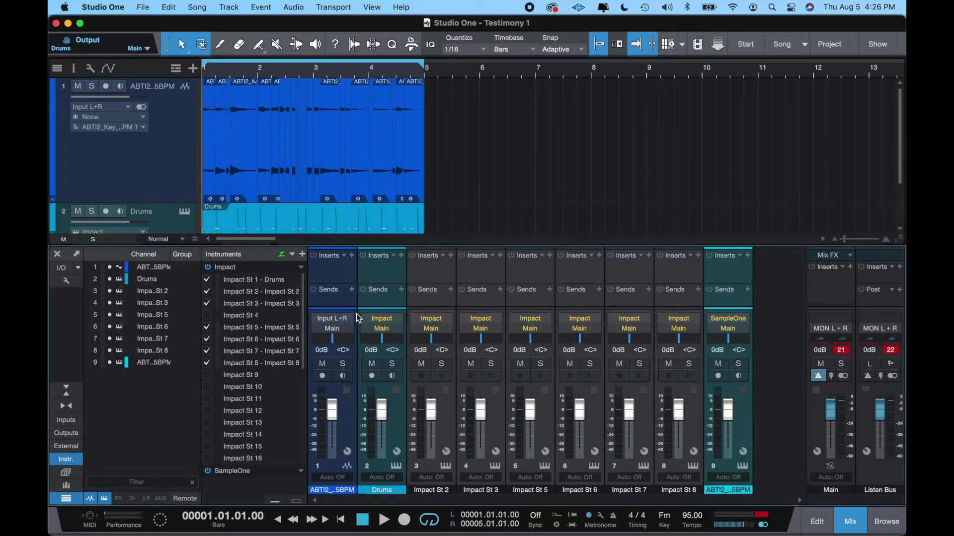
- Set SampleOne XT's MIDI input to the MPK 249 keyboard
click(720, 322)
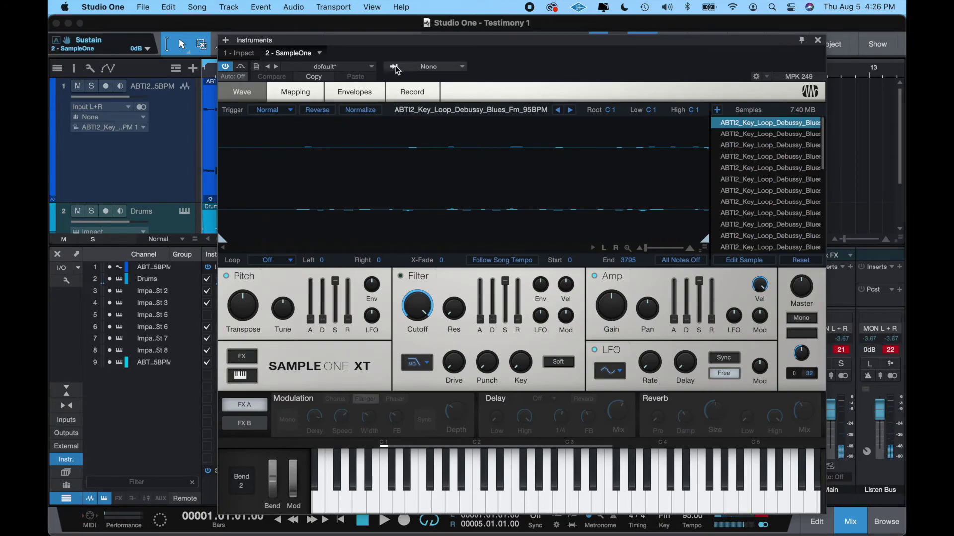
click(422, 67)
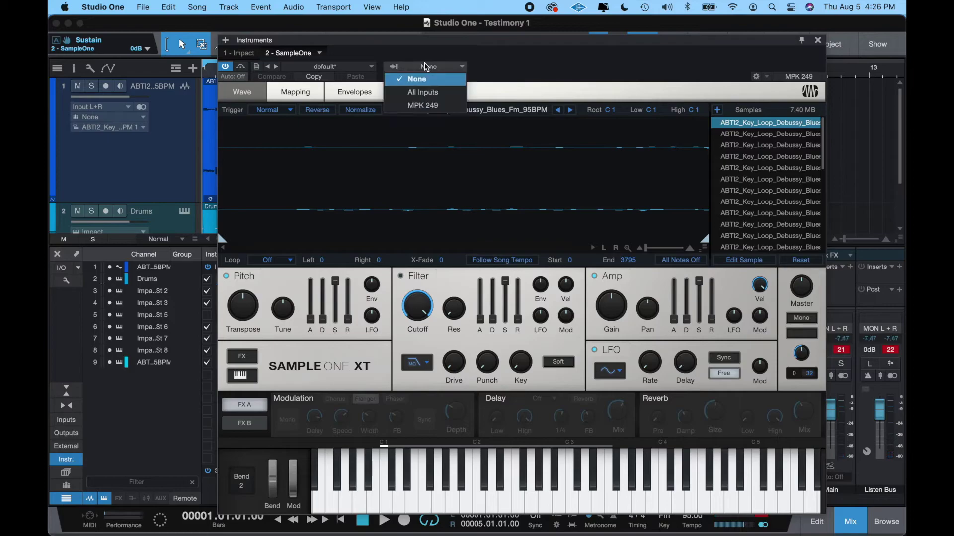
click(430, 104)
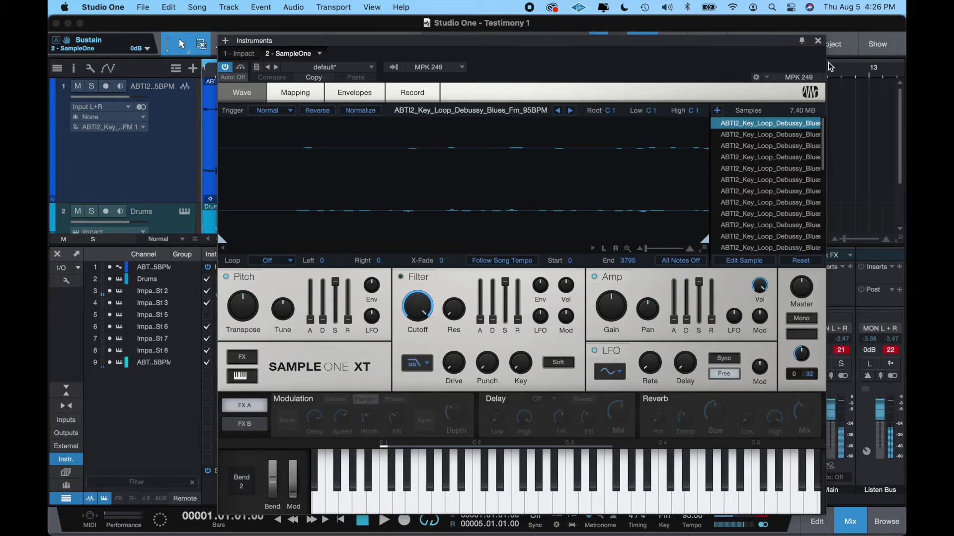
click(818, 41)
click(395, 321)
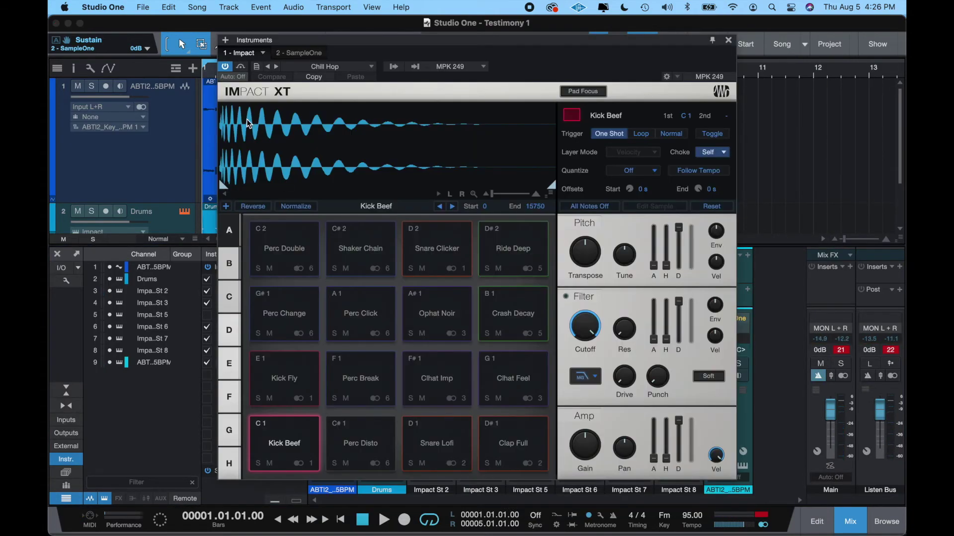
- Save the song, then trim the SampleOne XT sample's end point from 3795 to 3156
click(728, 40)
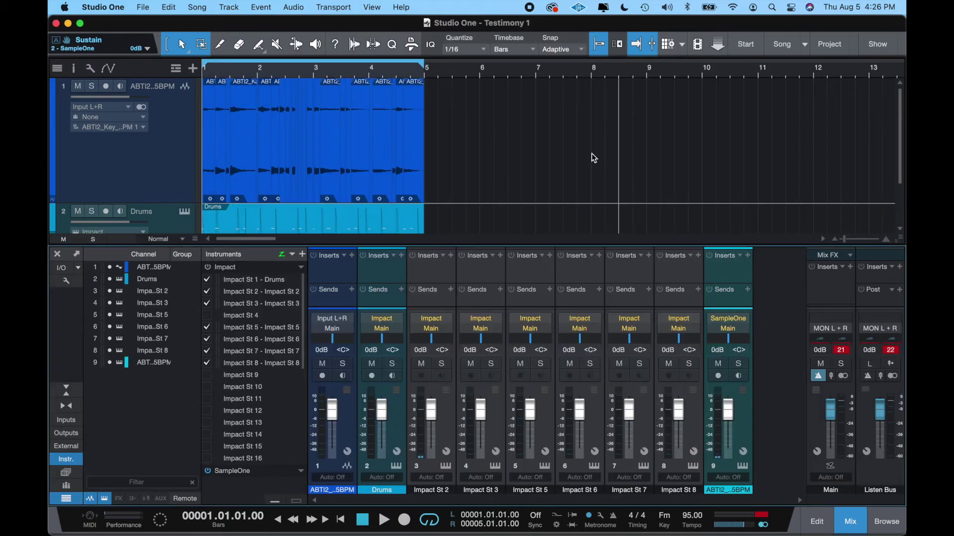
key(super+s)
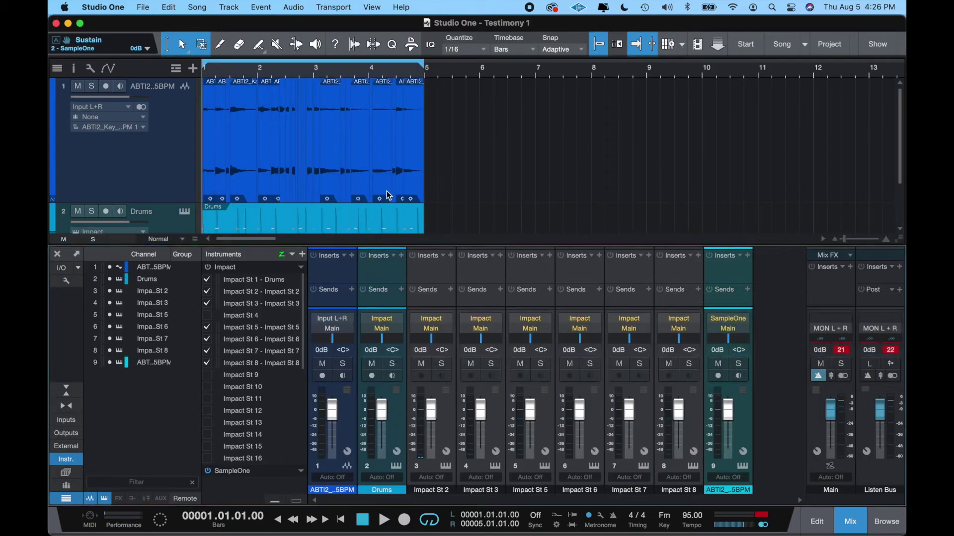
scroll(387, 191, down, 2)
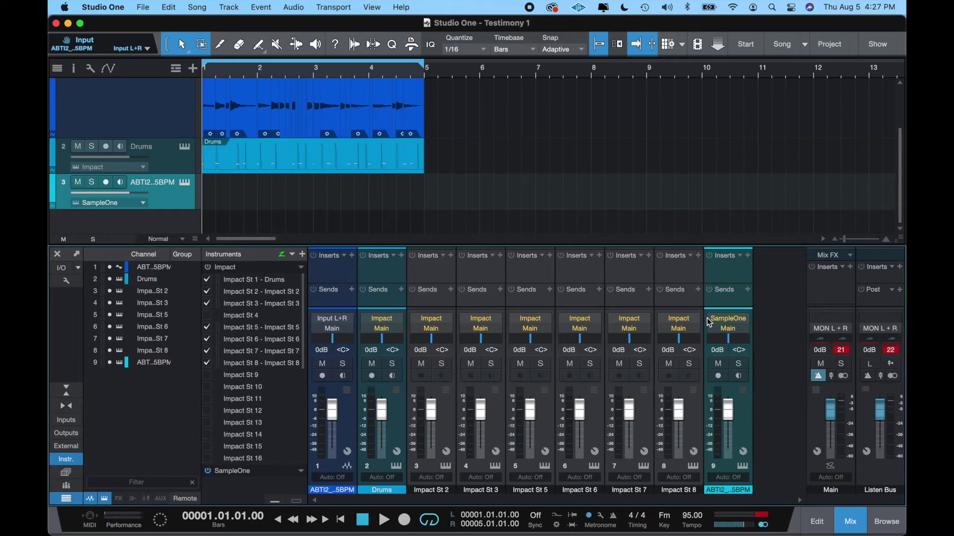
click(727, 322)
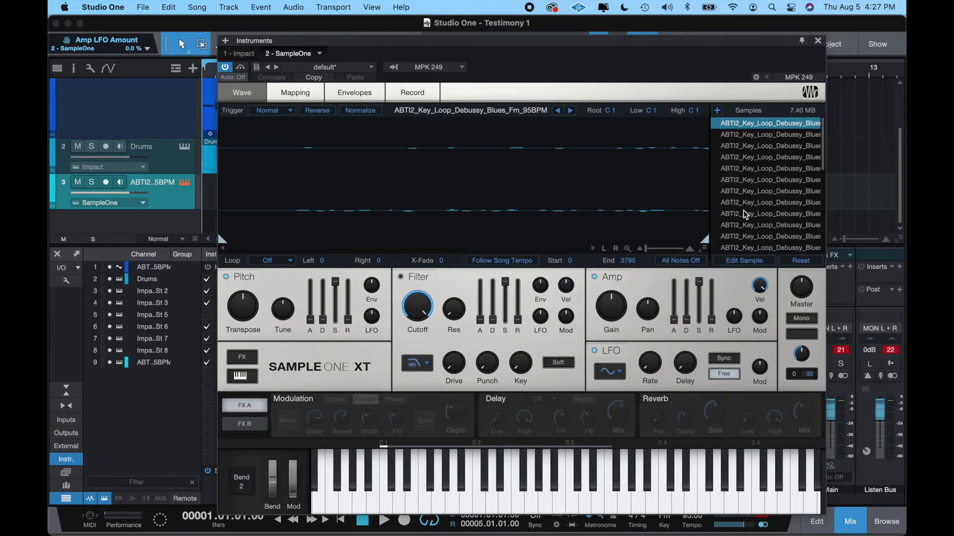
scroll(758, 226, down, 5)
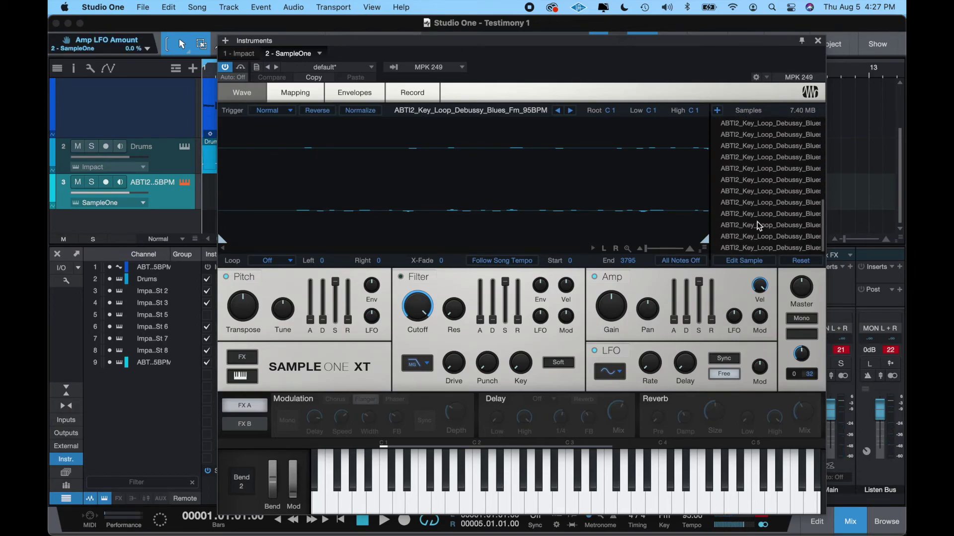
click(745, 261)
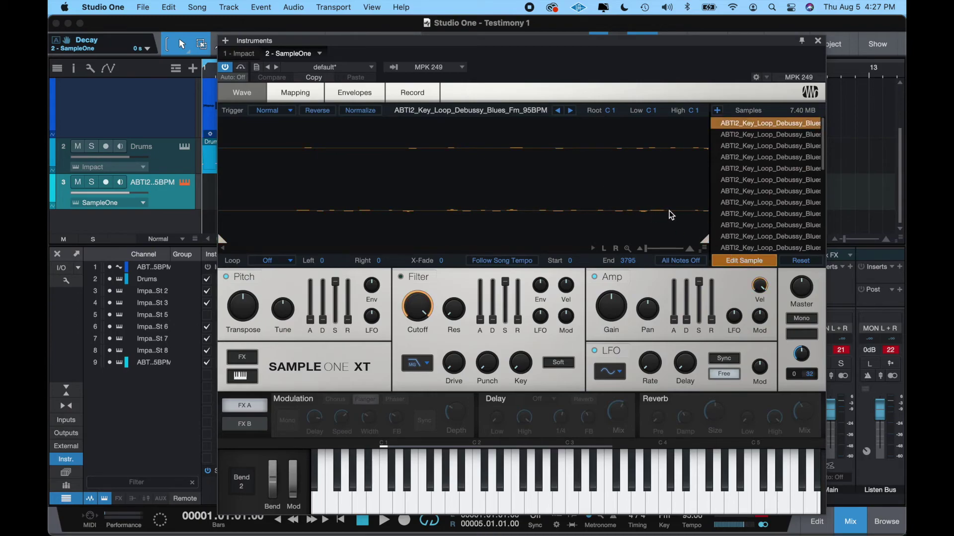
mouse_move(703, 239)
mouse_down()
mouse_move(551, 224)
mouse_move(715, 233)
mouse_up()
click(739, 263)
- Zoom in to inspect the key loop slice between 1.3 and bar 2, then zoom back out
click(817, 41)
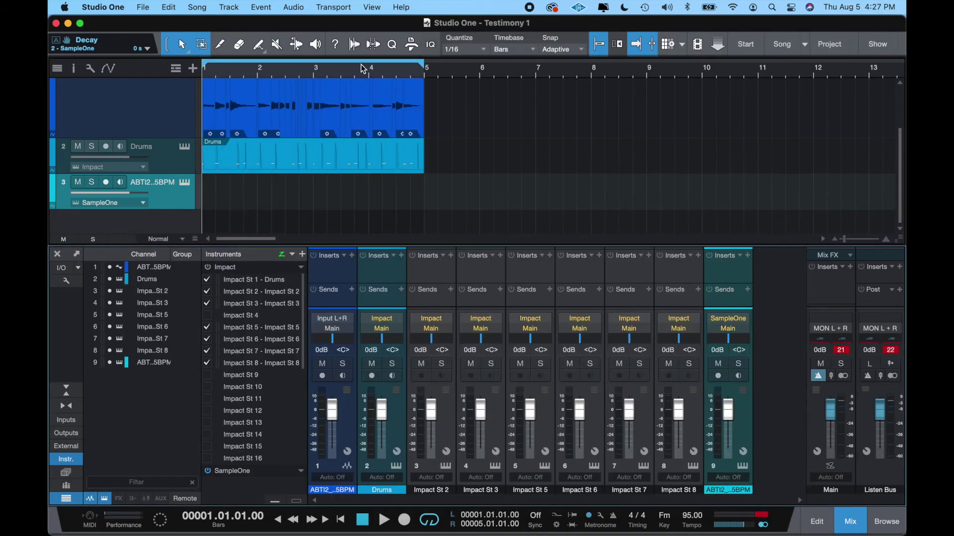
key(e)
key(e)
key(e)
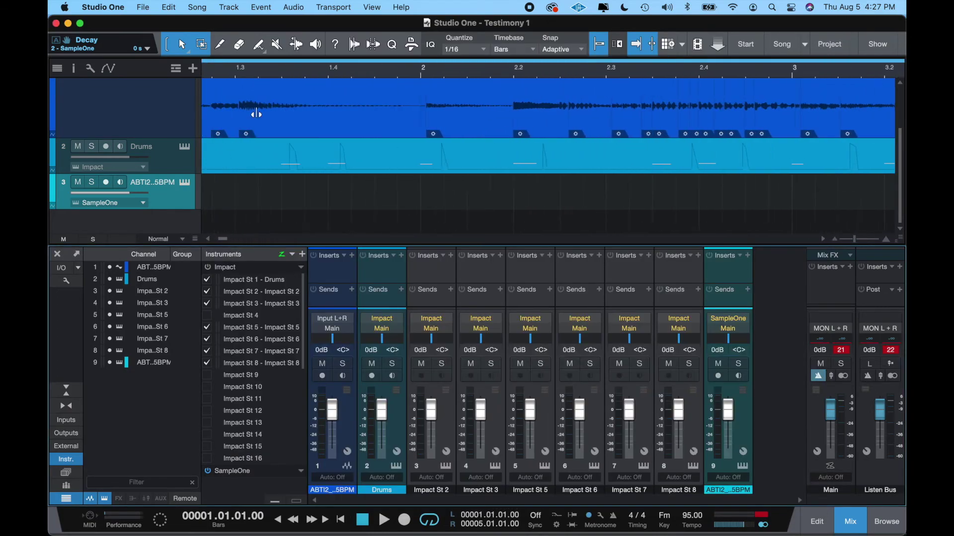
click(436, 116)
right_click(436, 117)
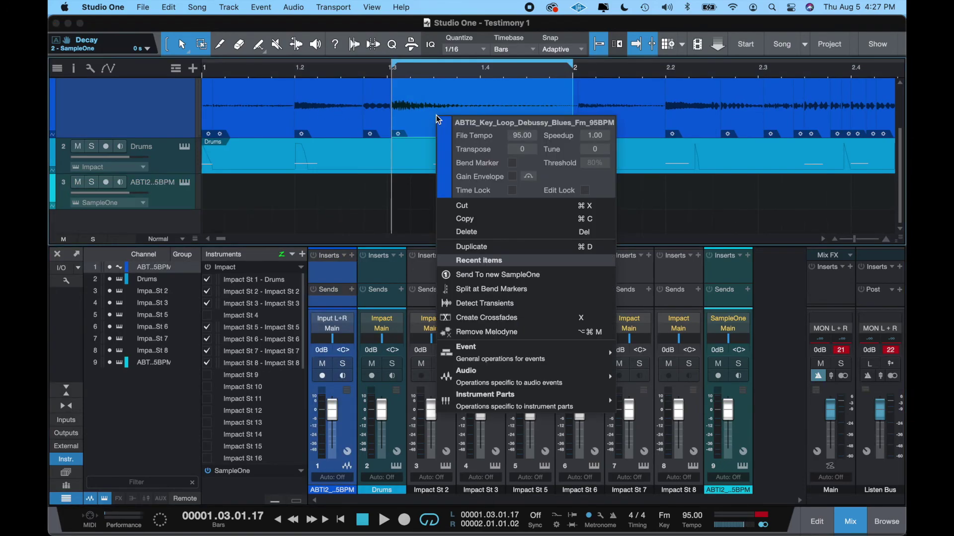
key(Escape)
key(w)
key(w)
key(w)
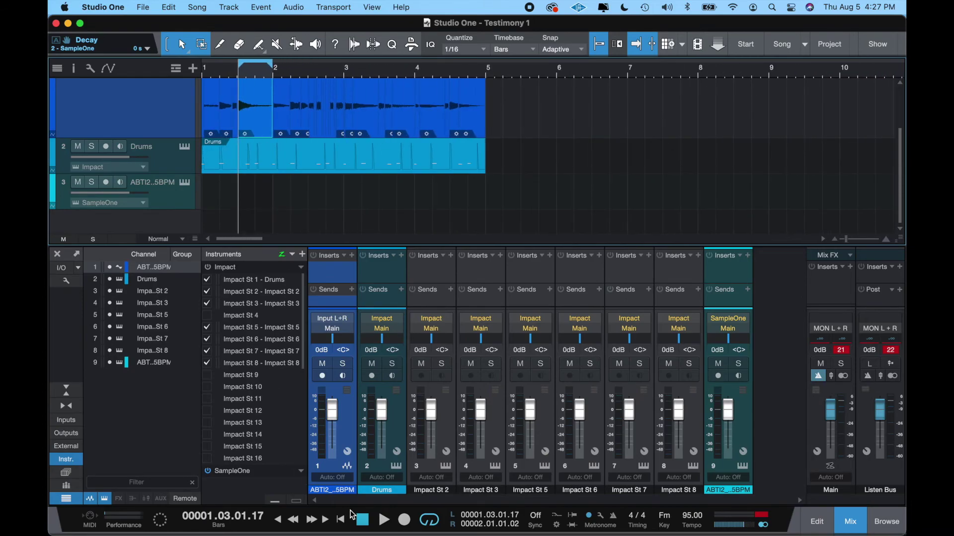
click(363, 520)
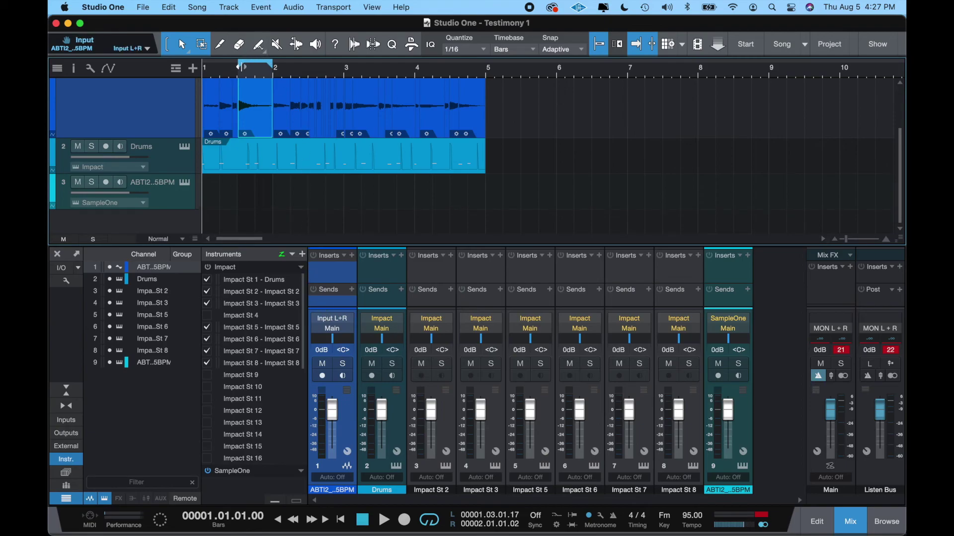
- Stretch the loop range to span bars 1 to 5 and return playback to the song start
drag(232, 65, 204, 67)
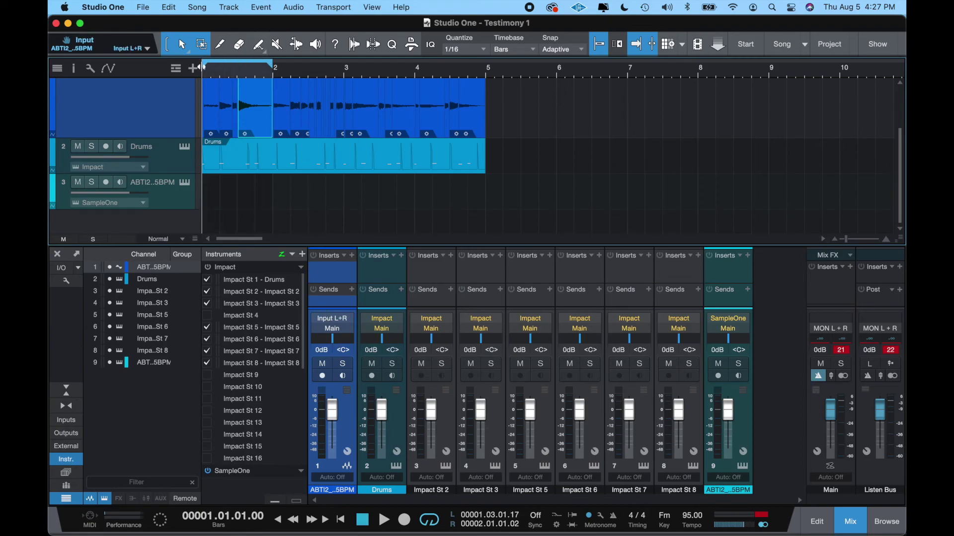
right_click(269, 66)
key(Escape)
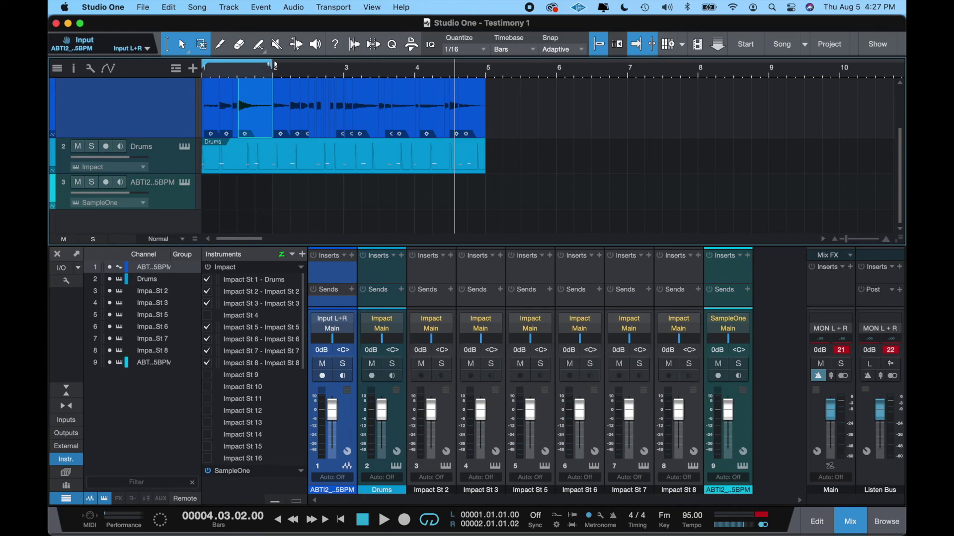
drag(273, 65, 485, 71)
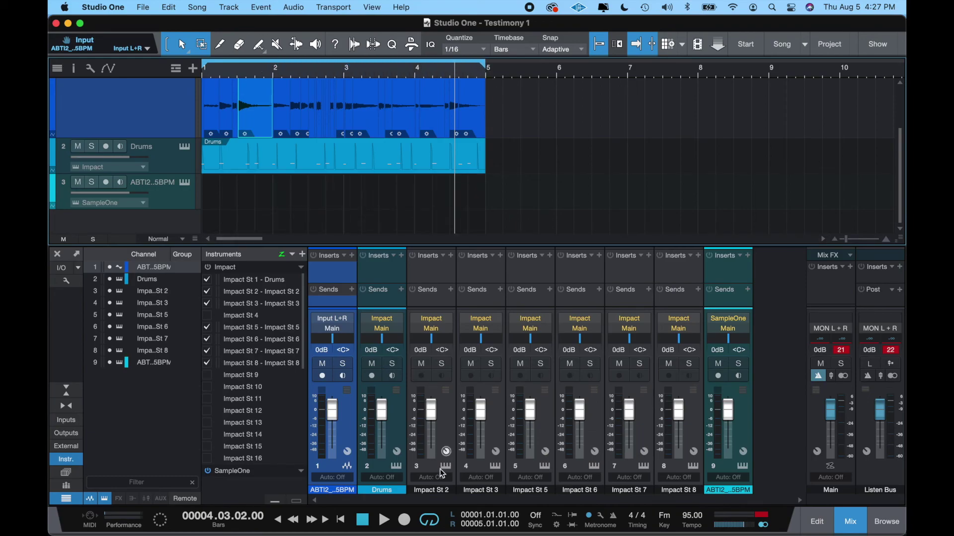
click(363, 519)
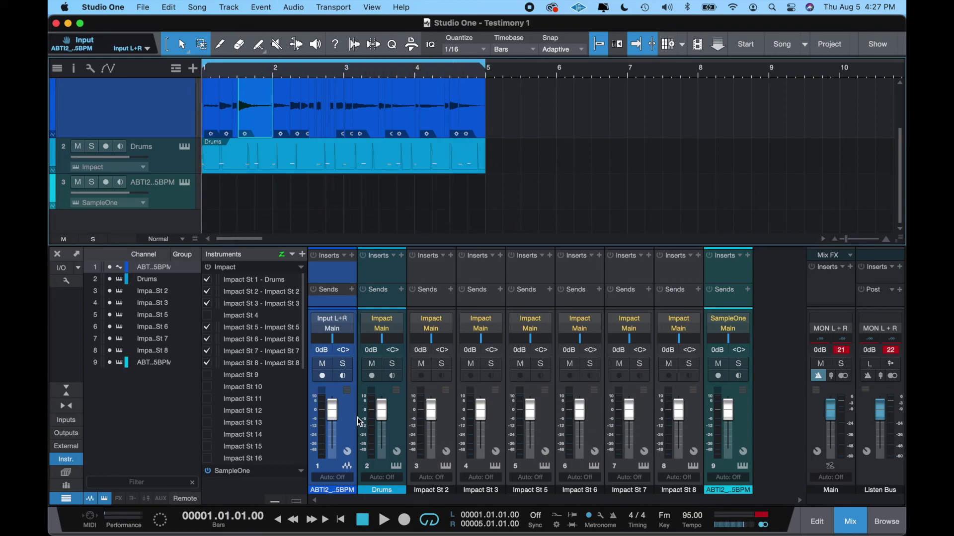